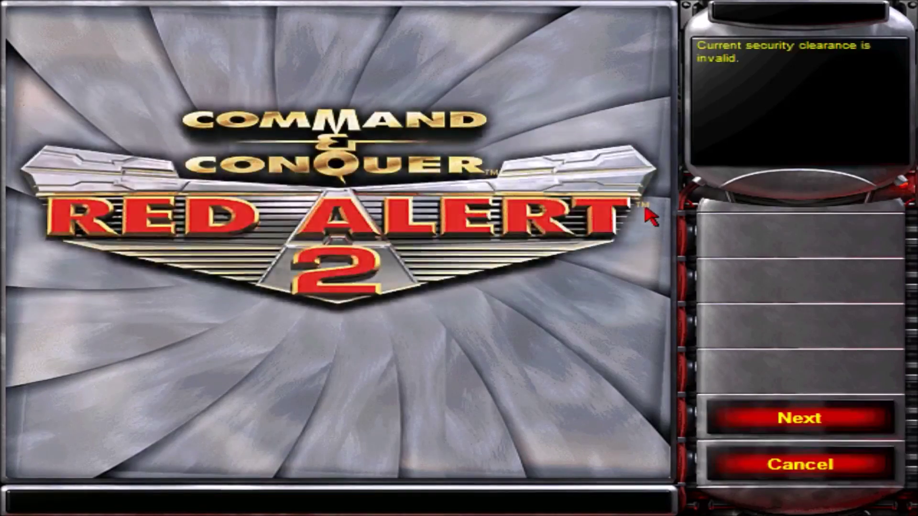
Step: Get past the Red Alert 2 Setup welcome screen and agree to the license terms
click(786, 416)
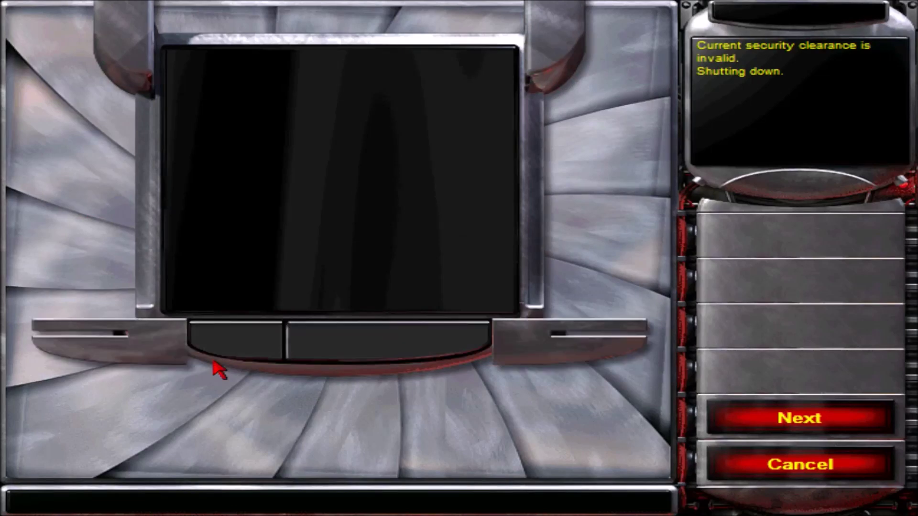
click(242, 343)
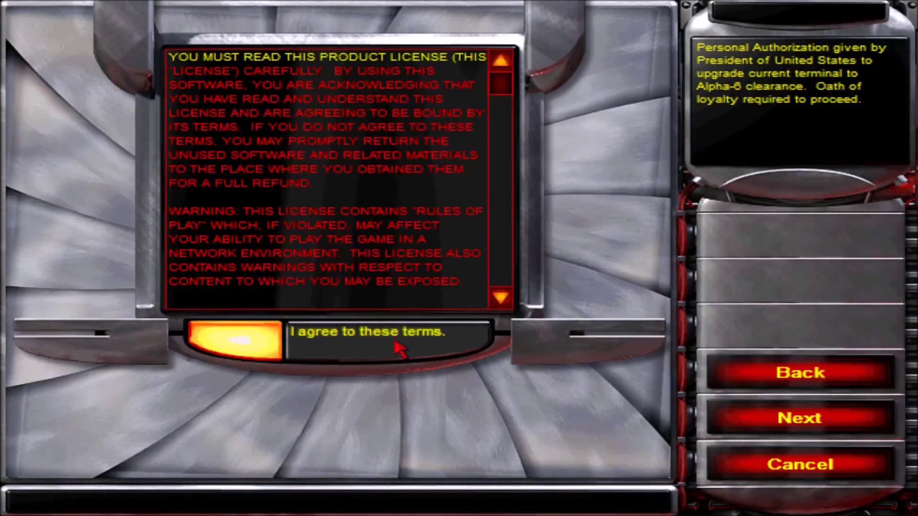
click(812, 420)
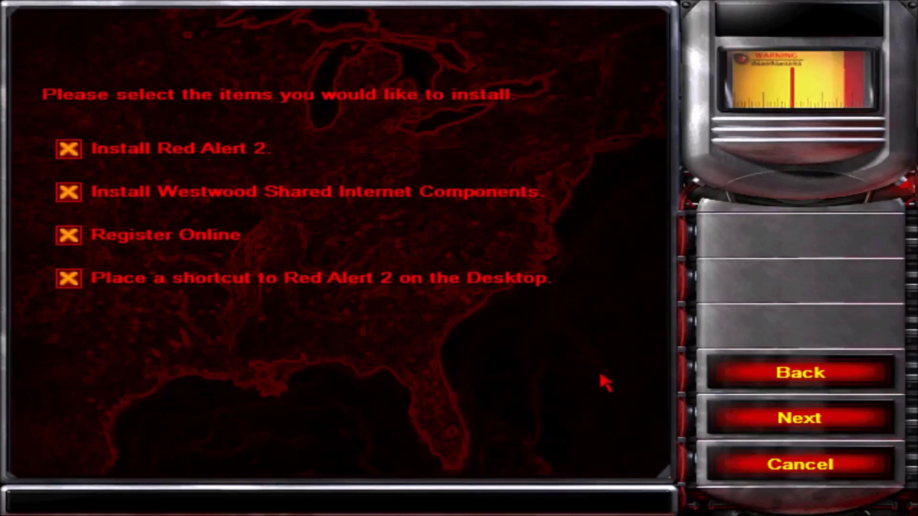
Step: Untick Westwood Shared Internet Components and Register Online, and keep C:\Westwood\RA2 as the install directory
click(70, 200)
click(74, 243)
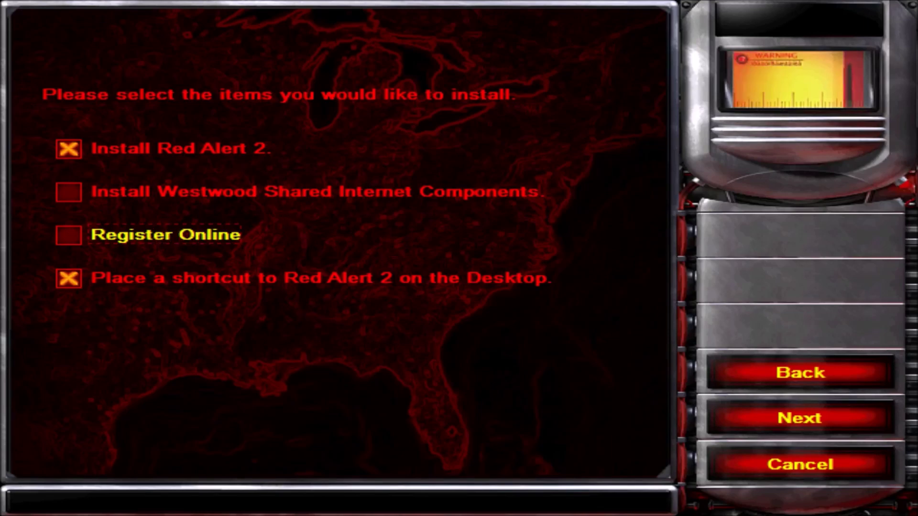
click(790, 419)
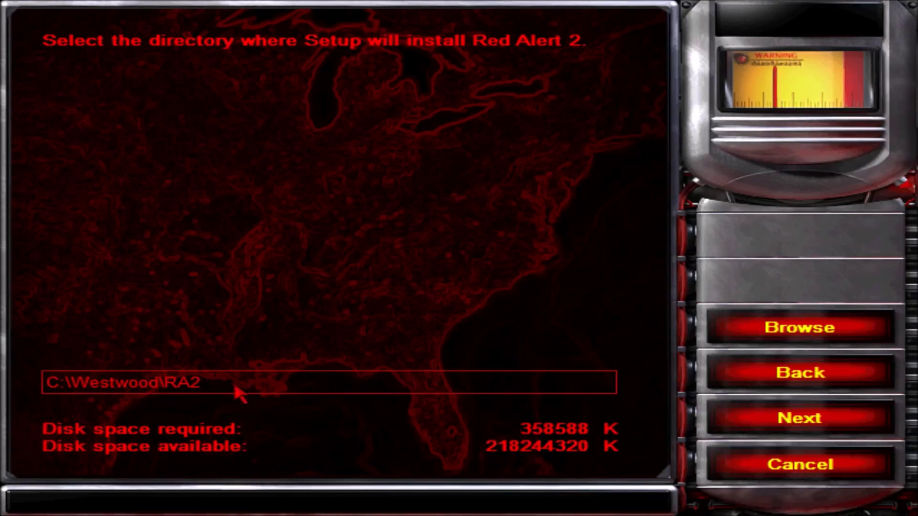
click(237, 393)
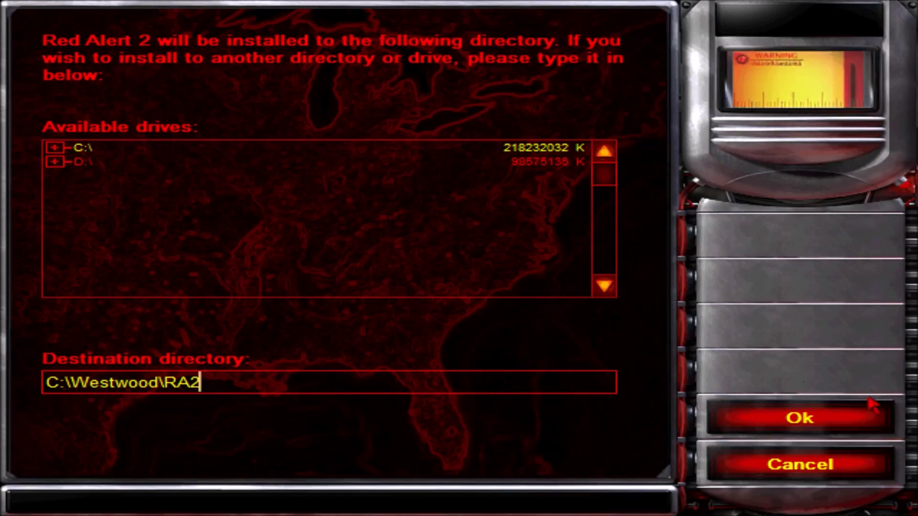
click(801, 427)
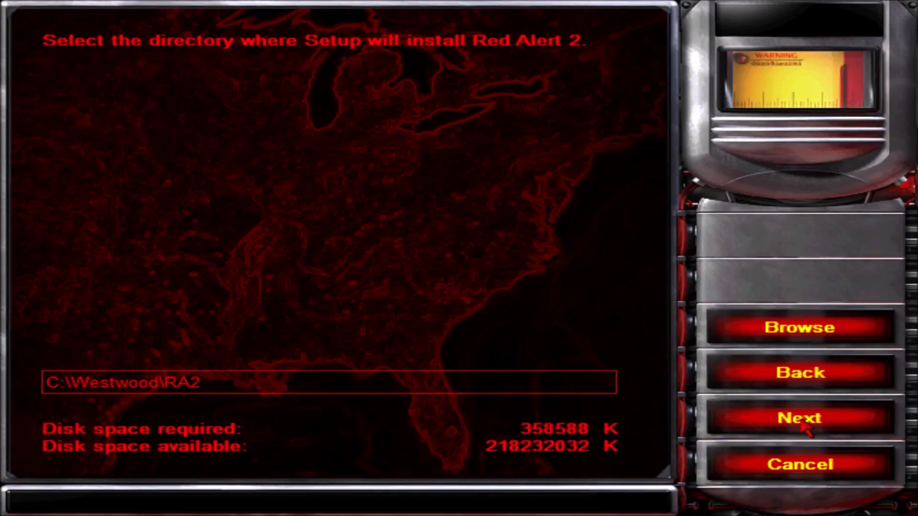
Step: Accept the Westwood program folder, copy the game files, and return to Windows when setup ends
click(802, 425)
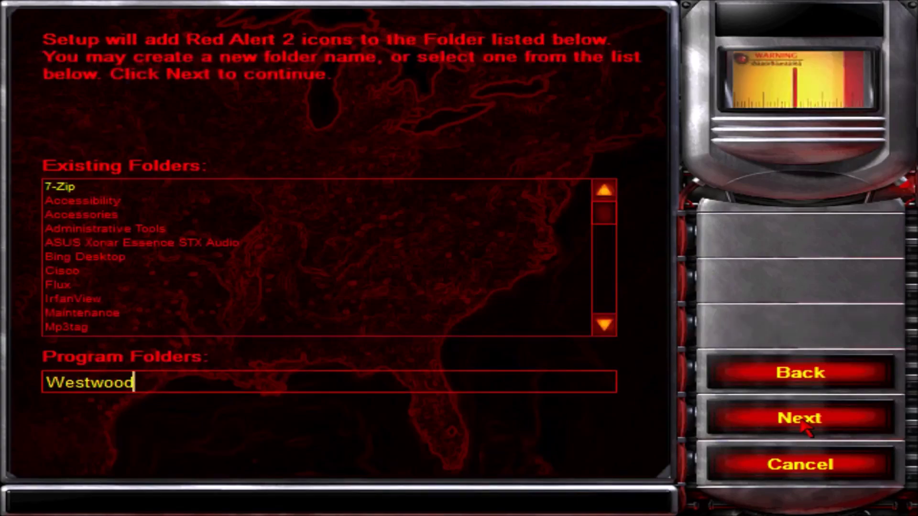
click(802, 423)
click(801, 422)
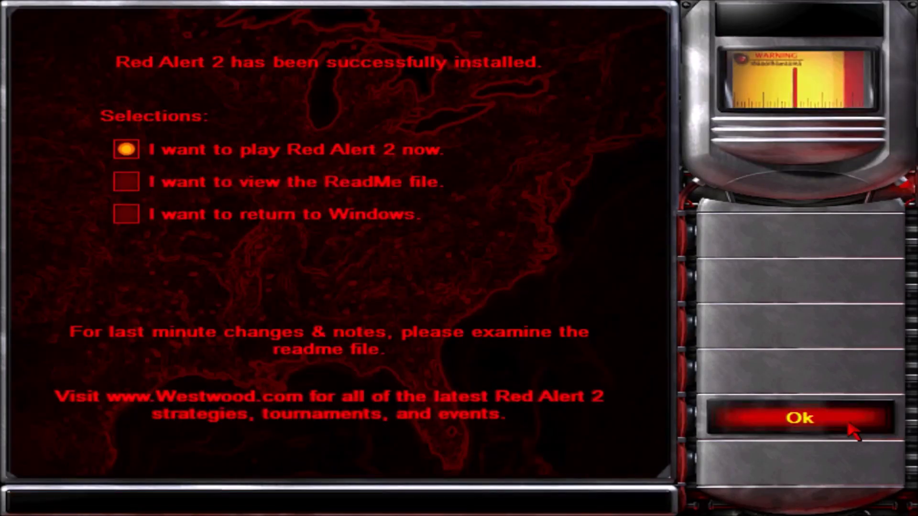
click(126, 214)
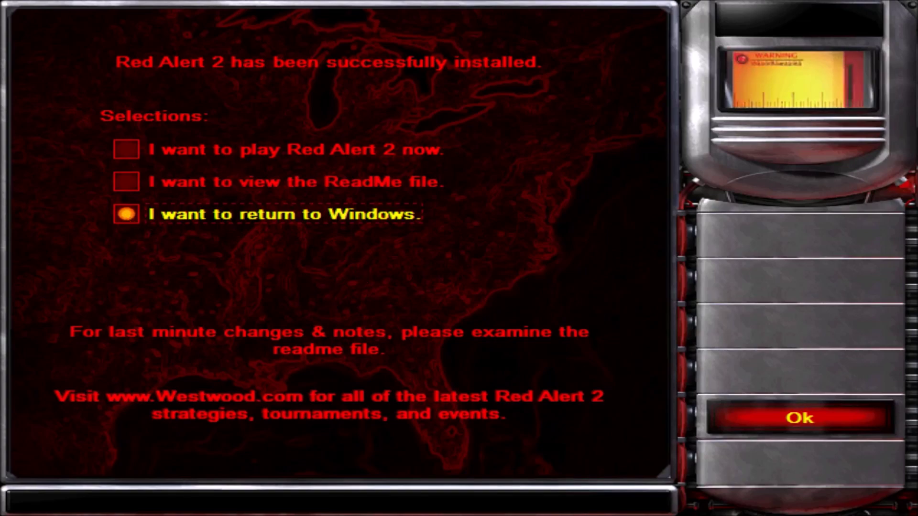
click(799, 420)
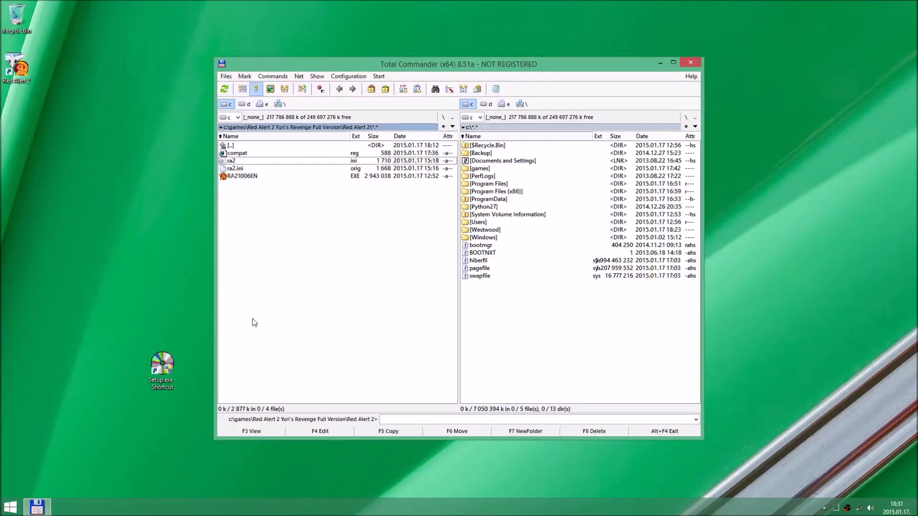
Step: Run RA21006EN from Total Commander to patch Red Alert 2 to version 1.006
click(17, 67)
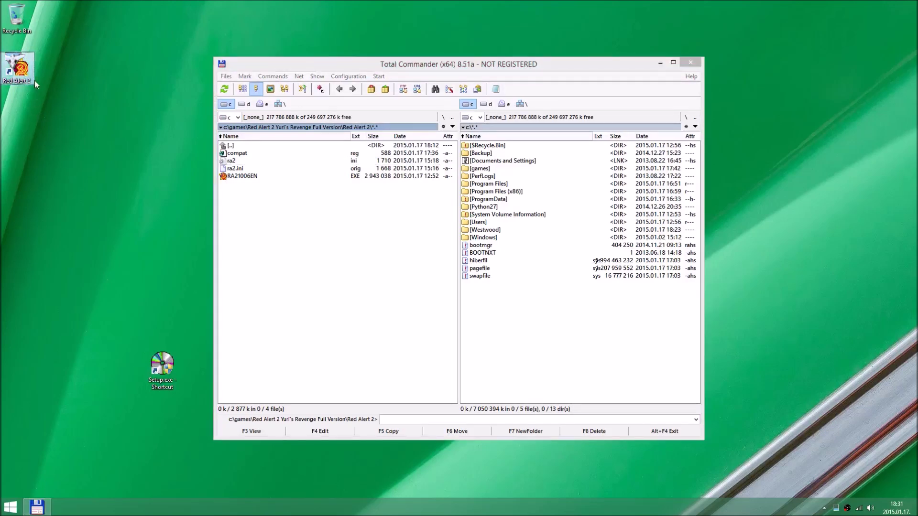
click(293, 226)
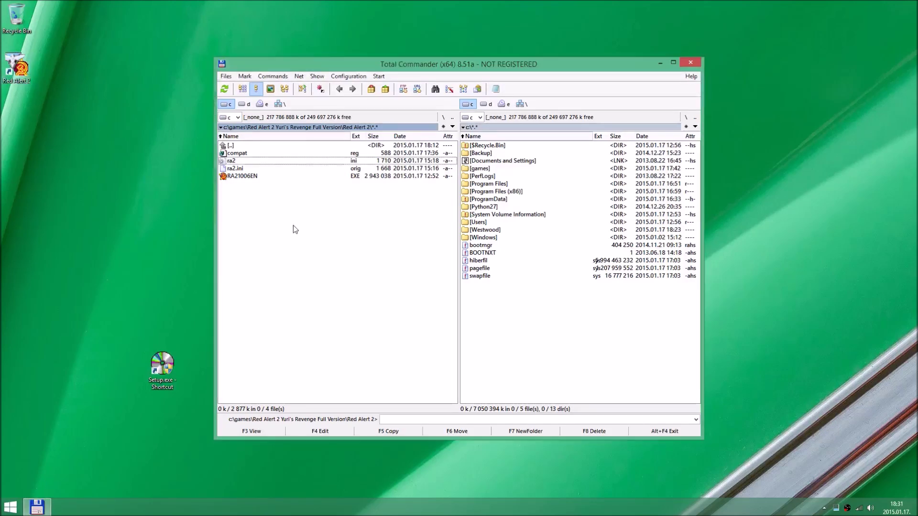
key(Down)
key(Down)
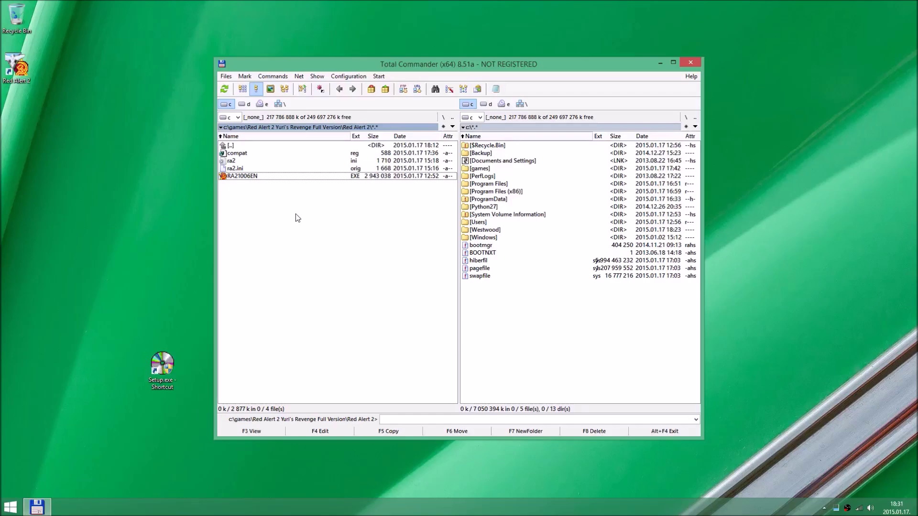
key(Return)
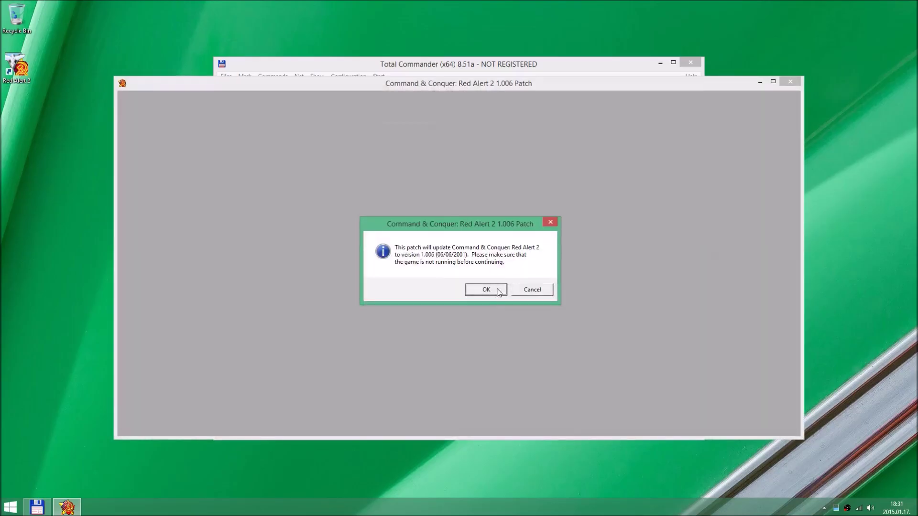
click(497, 290)
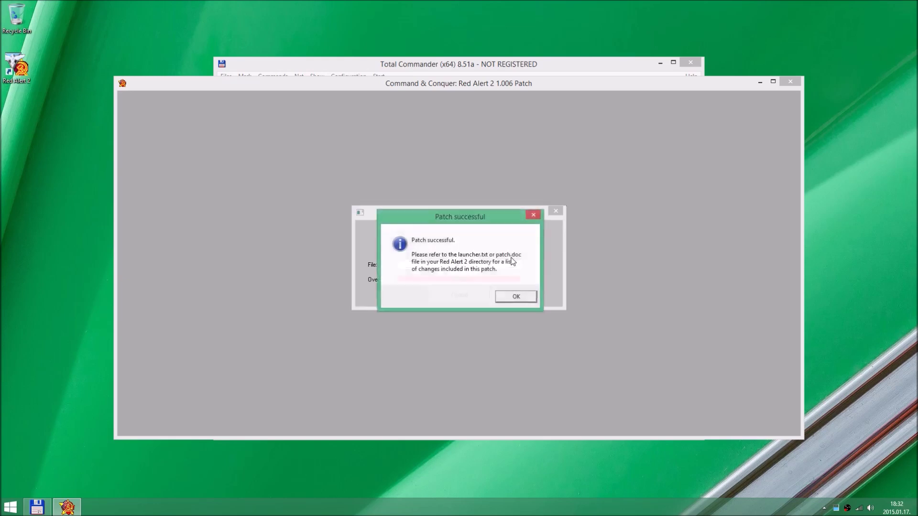
click(523, 299)
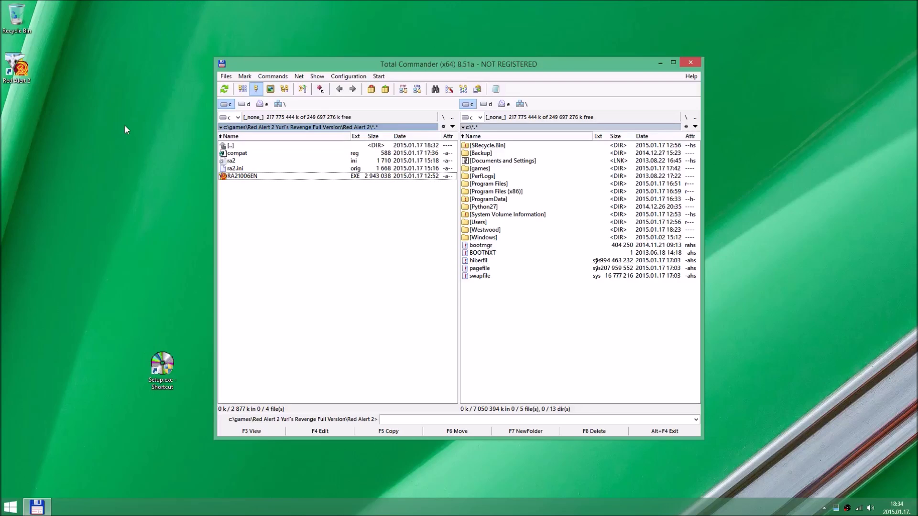
right_click(125, 126)
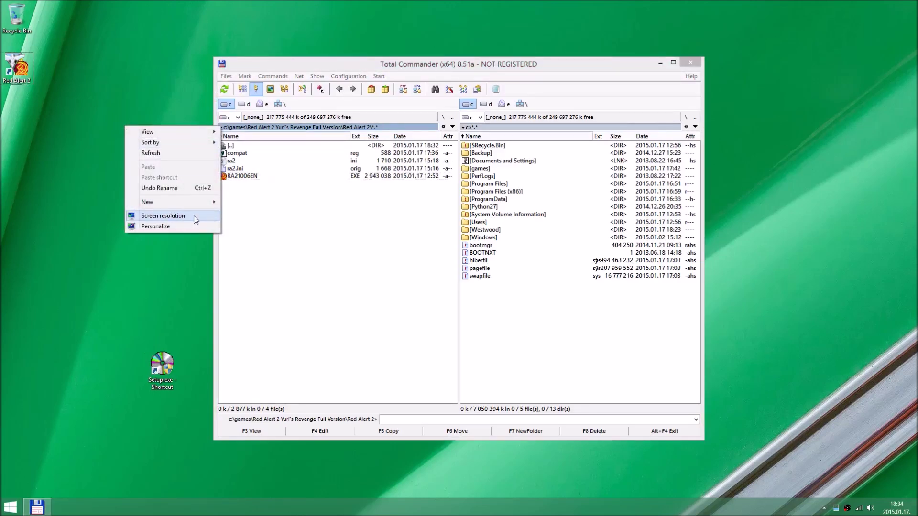
click(162, 215)
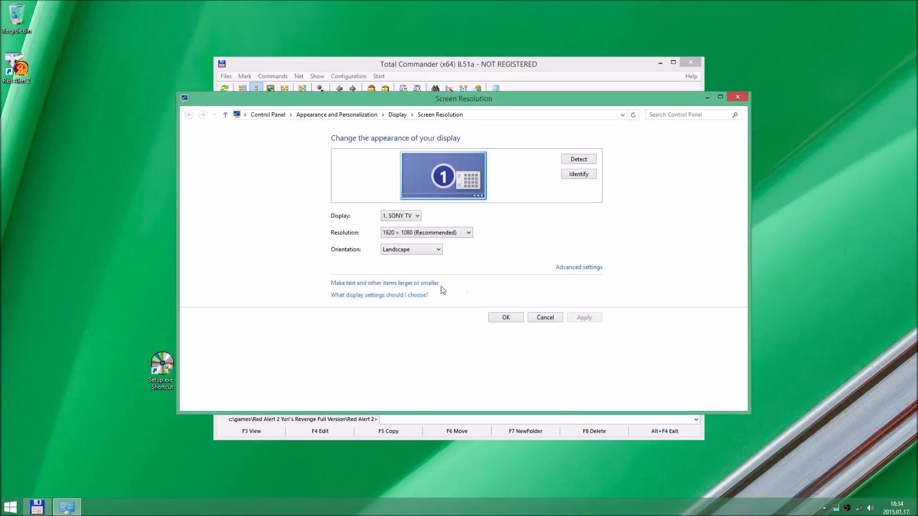
click(398, 286)
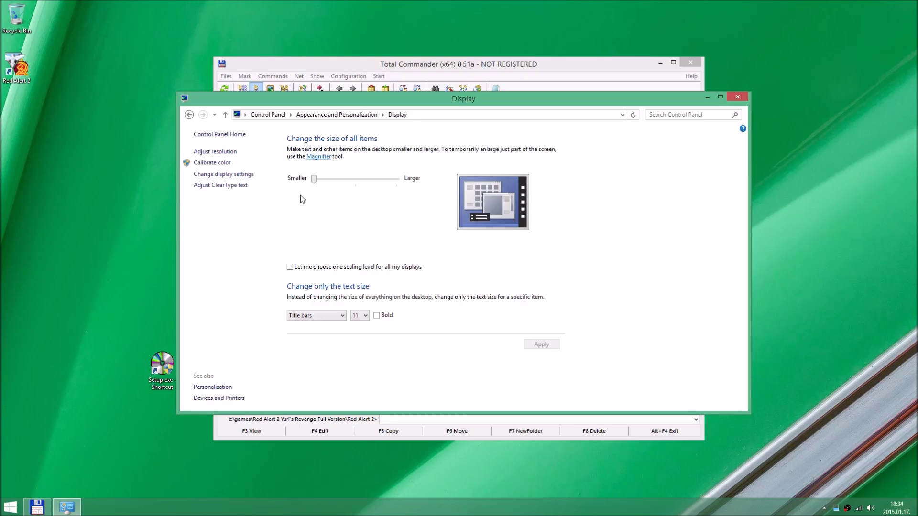
click(736, 97)
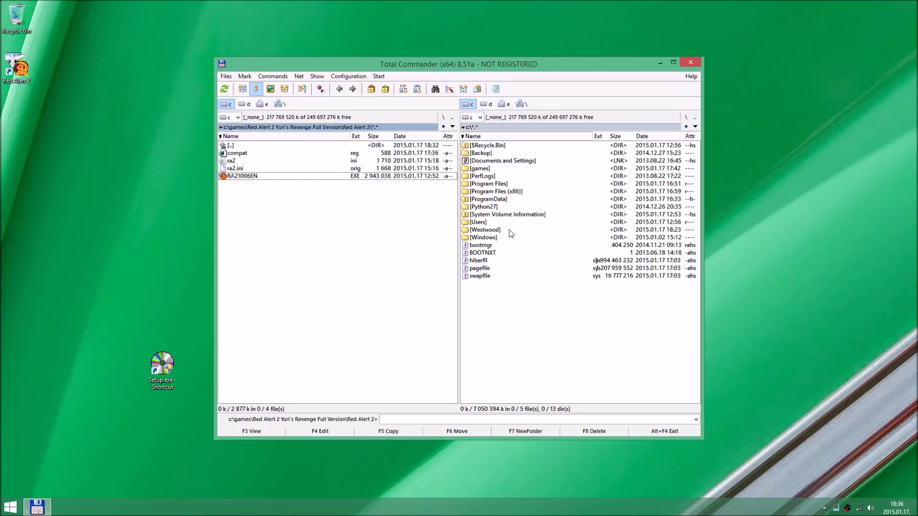
Step: Browse to C:\Westwood\RA2 and open ra2.ini in plain Notepad
double_click(509, 231)
key(Down)
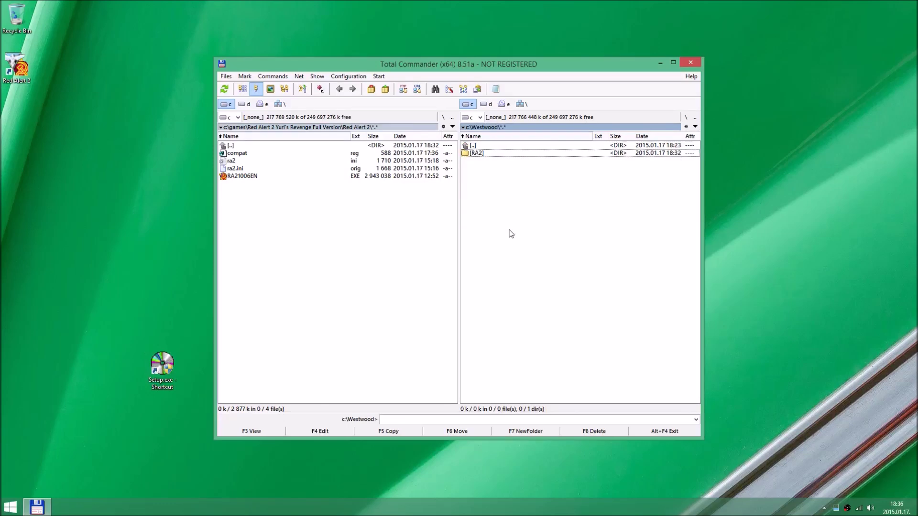
key(Return)
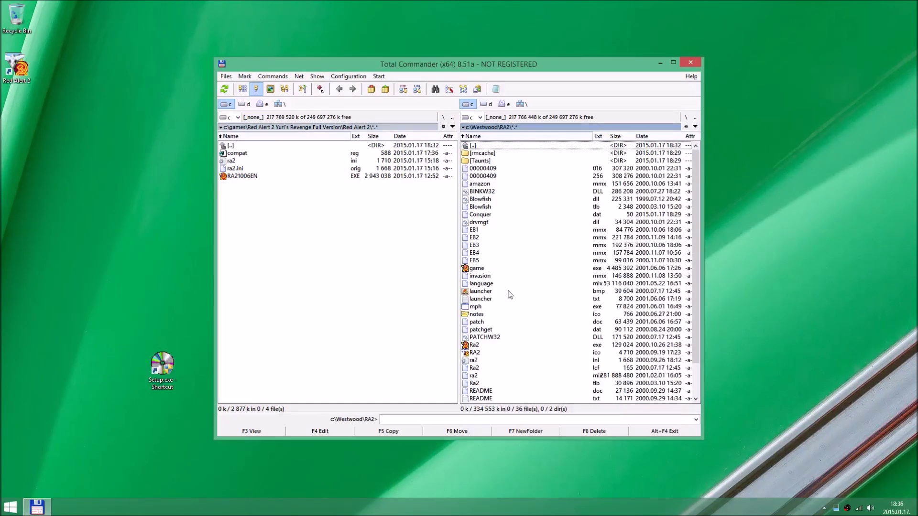
click(479, 362)
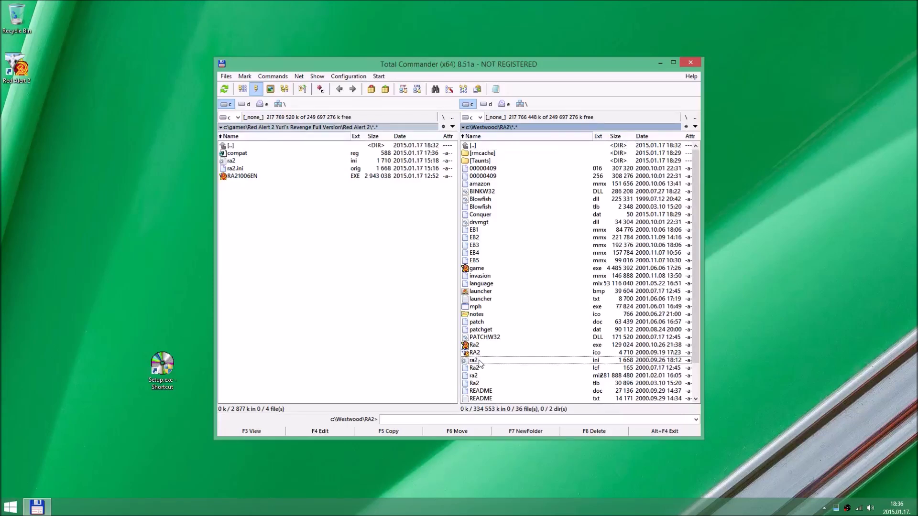
right_click(479, 363)
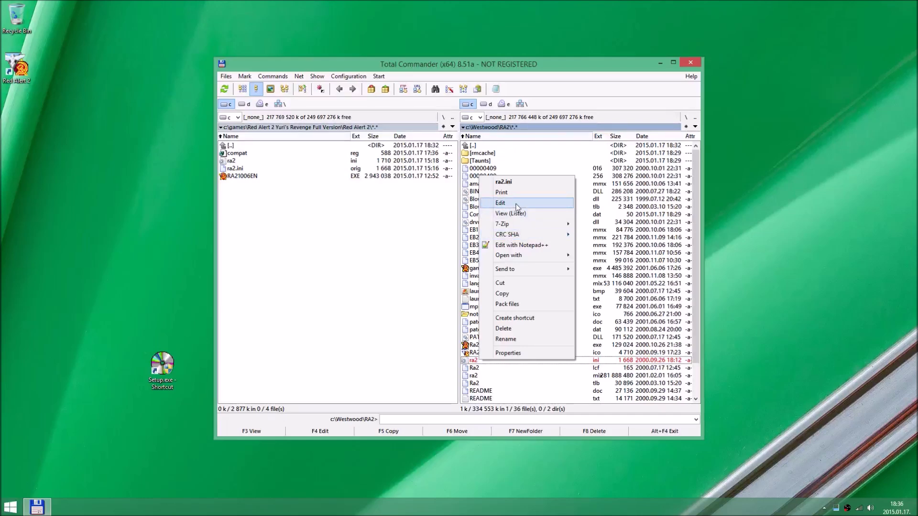
click(500, 203)
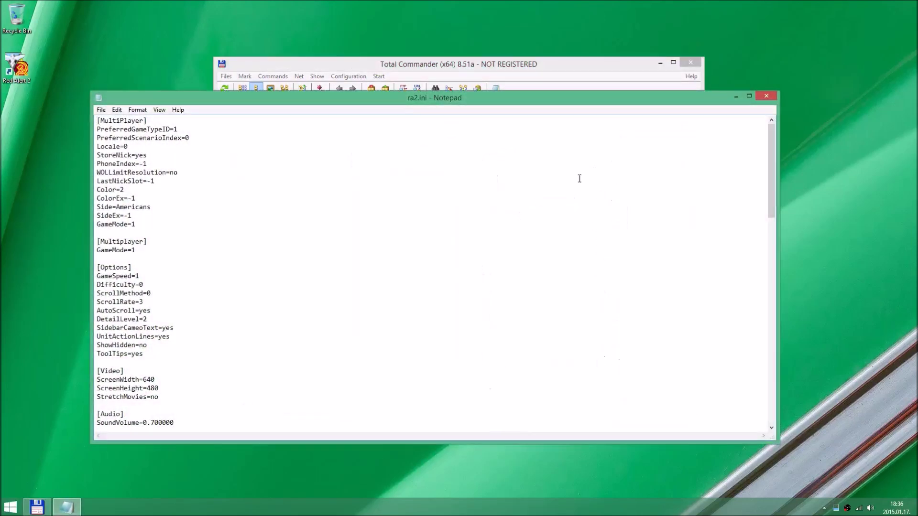
Step: Close the Notepad view and reopen ra2.ini with Edit with Notepad++
click(764, 97)
right_click(479, 362)
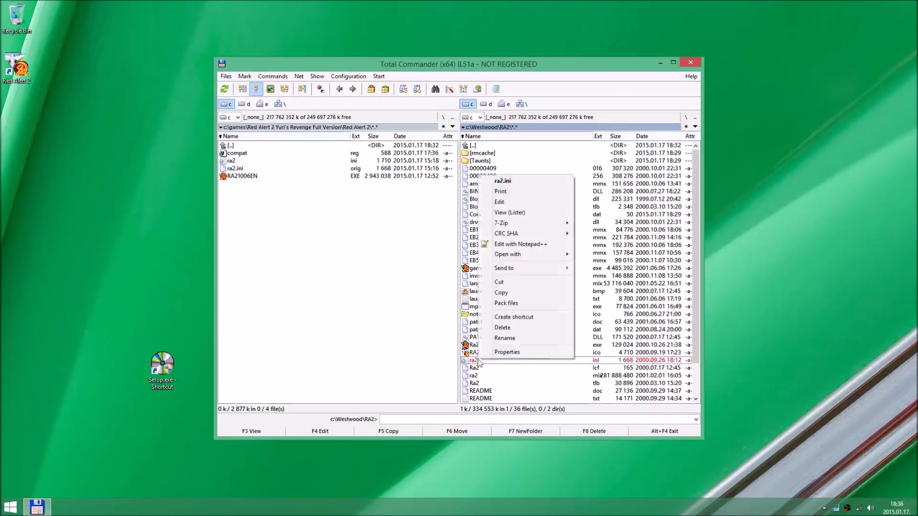
click(527, 245)
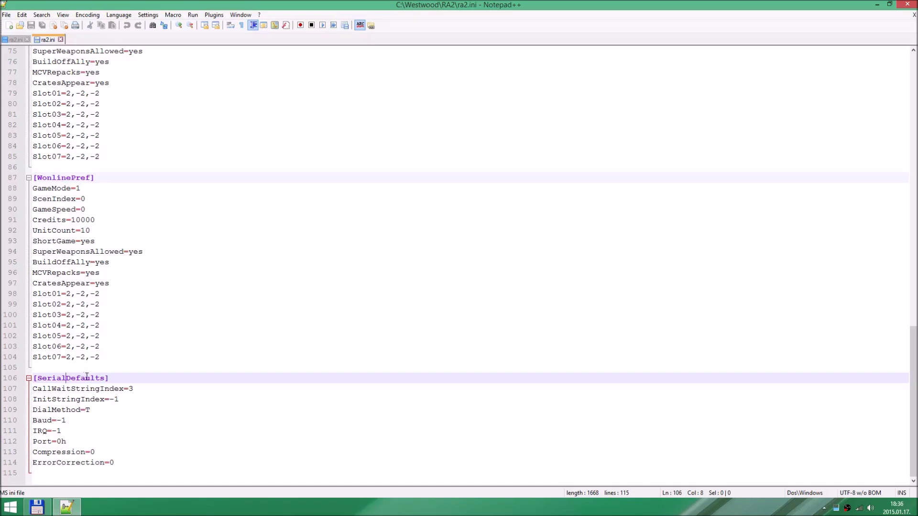
Step: Insert '[Intro]' and 'Play=no' lines above [SerialDefaults] in ra2.ini, save, and close Notepad++
double_click(56, 378)
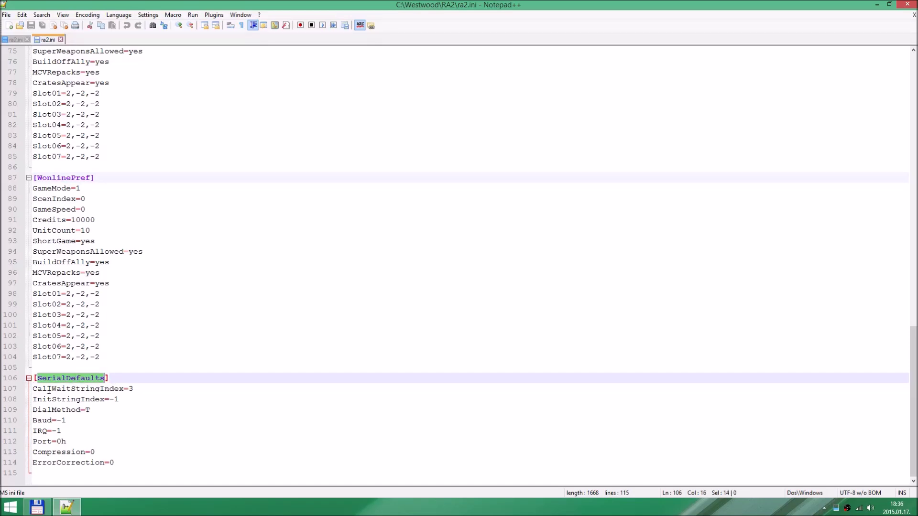
click(132, 368)
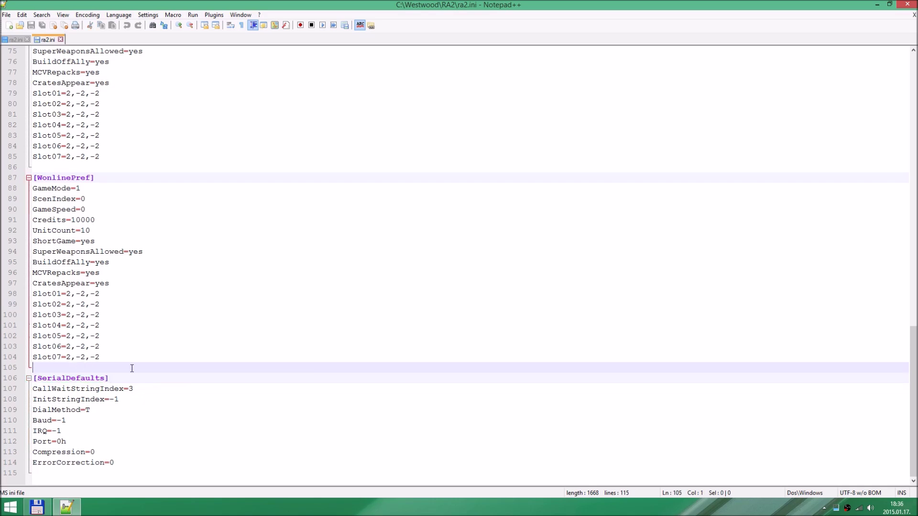
key(Return)
key(Return)
key(Up)
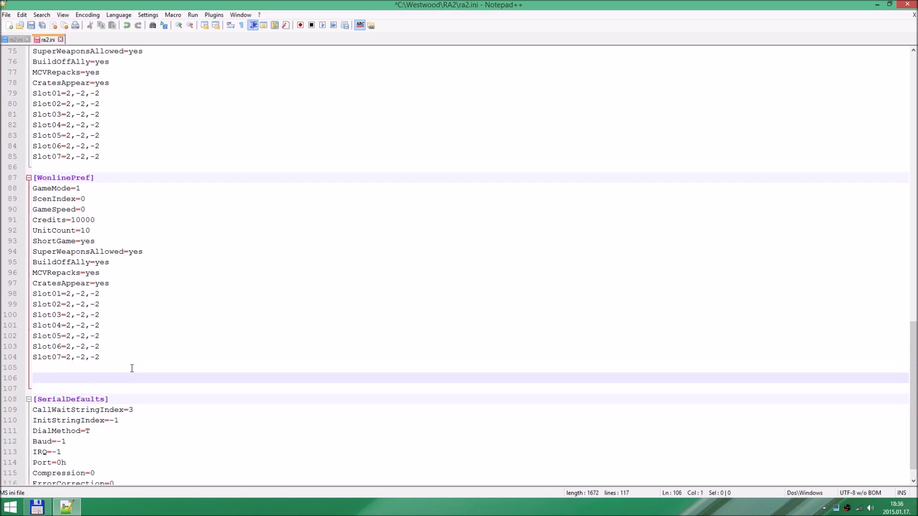
text([Intro])
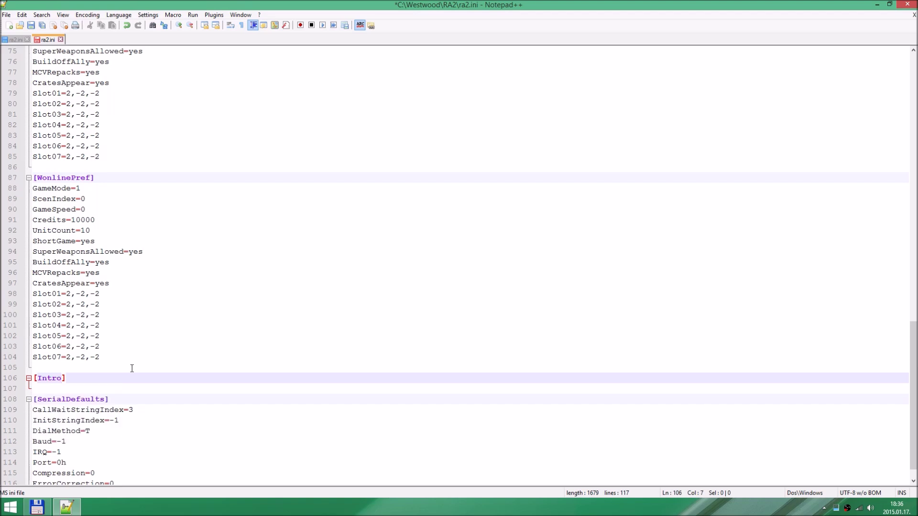
key(Return)
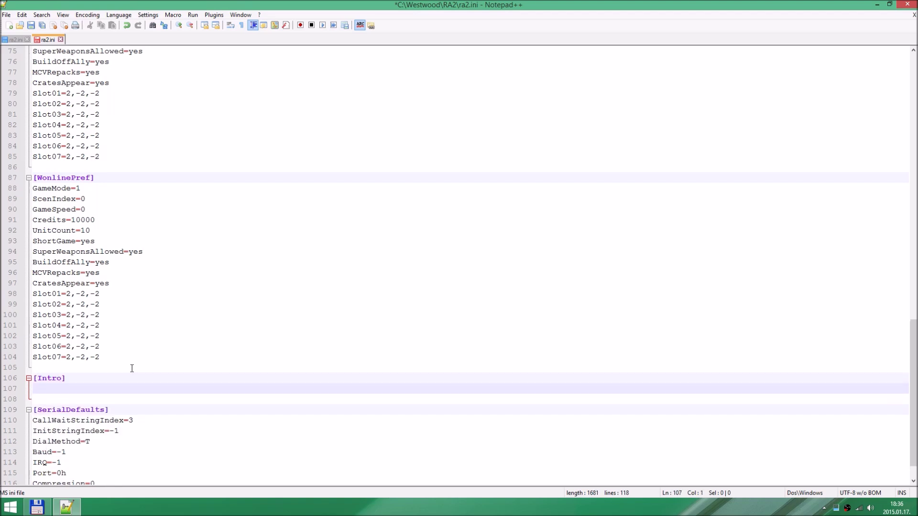
text(Play=no)
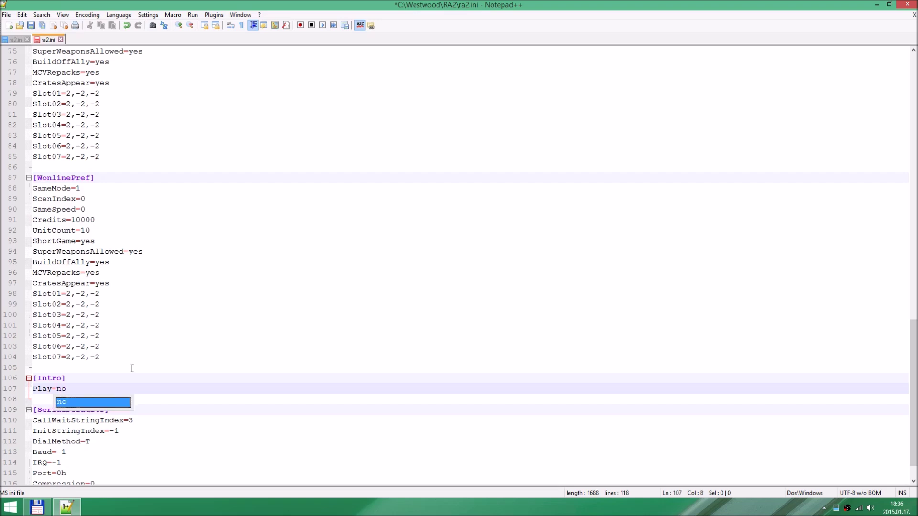
click(132, 368)
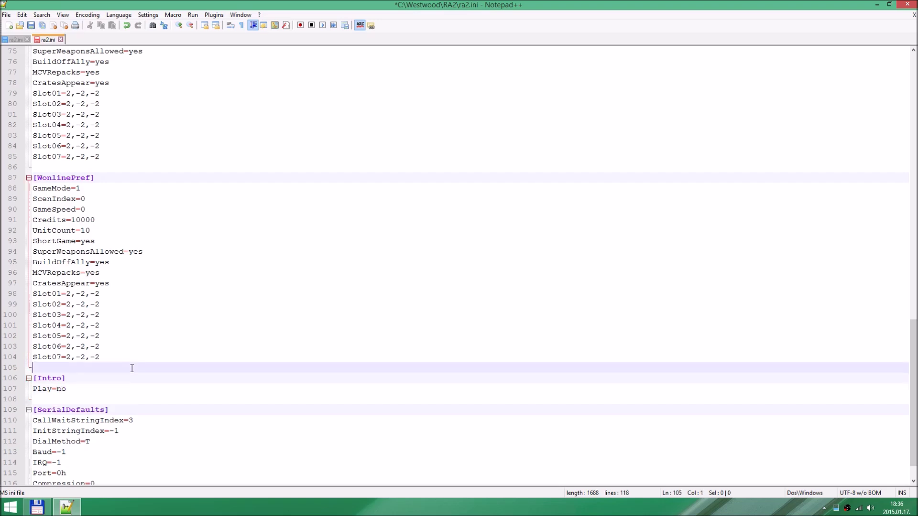
click(31, 25)
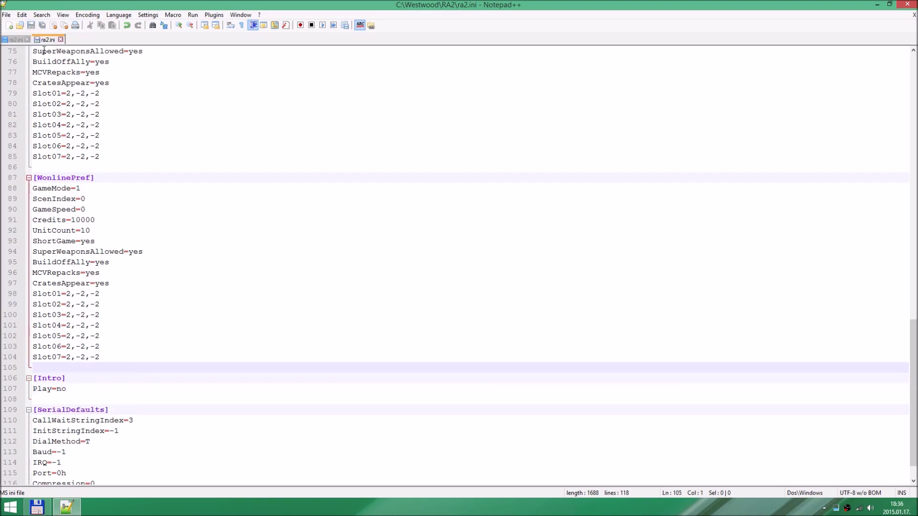
click(908, 6)
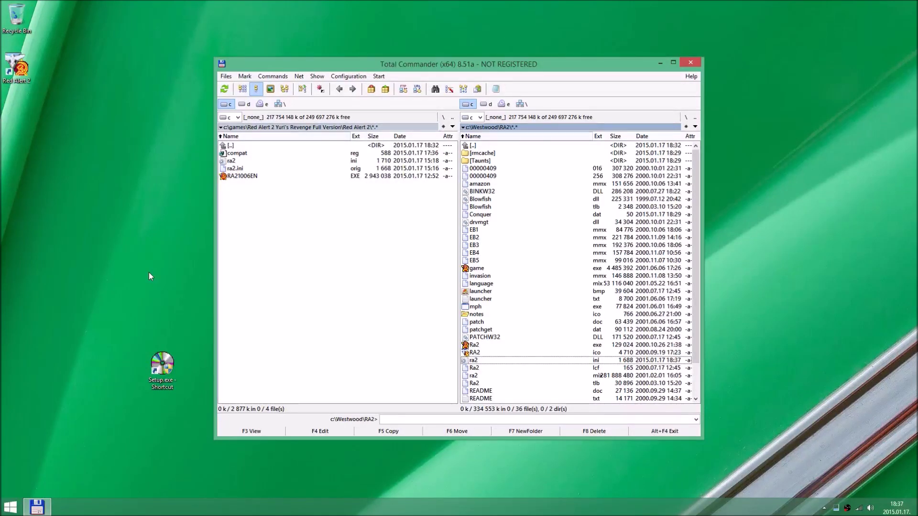
Step: Launch Red Alert 2 from its desktop icon and dismiss the String Manager fatal error
double_click(24, 73)
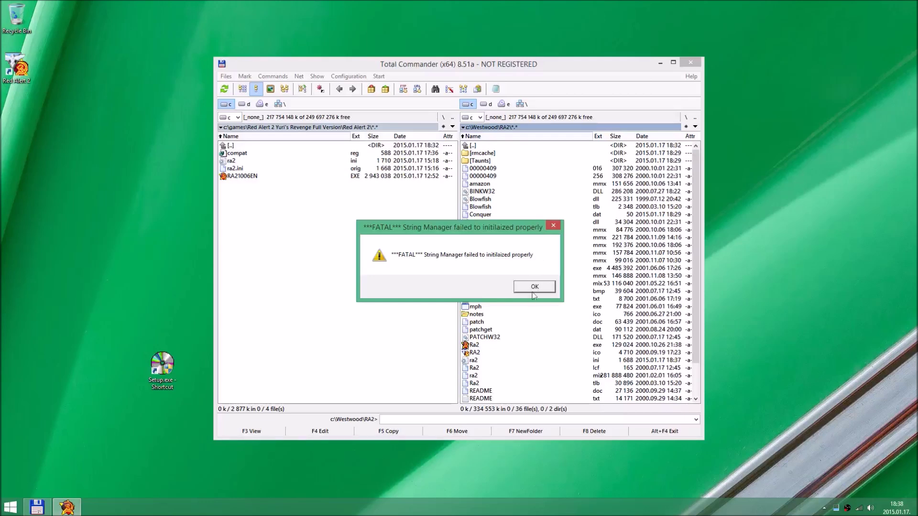
click(547, 289)
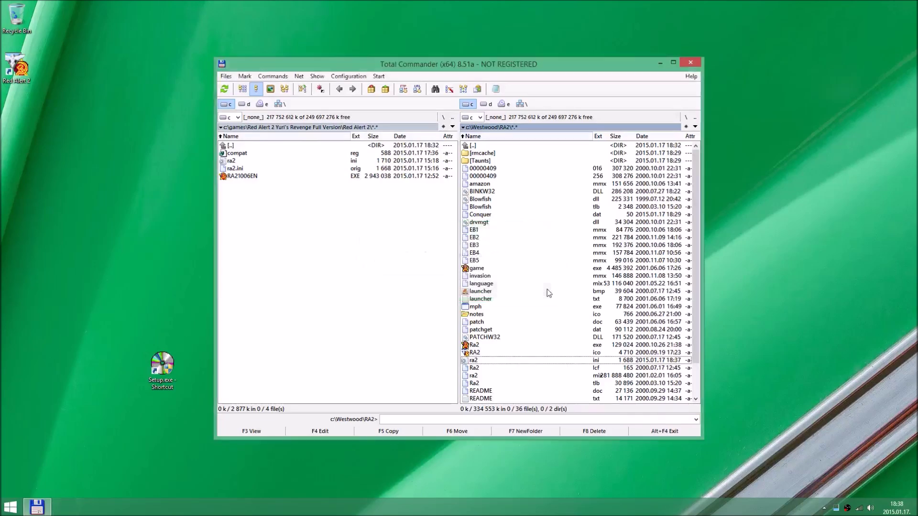
right_click(25, 72)
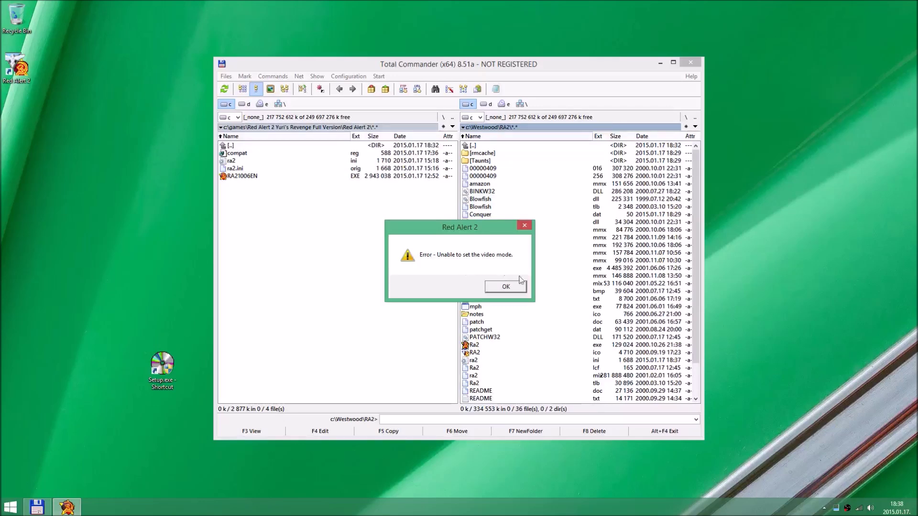
Step: Dismiss the 'Unable to set the video mode' error from the administrator launch
click(506, 286)
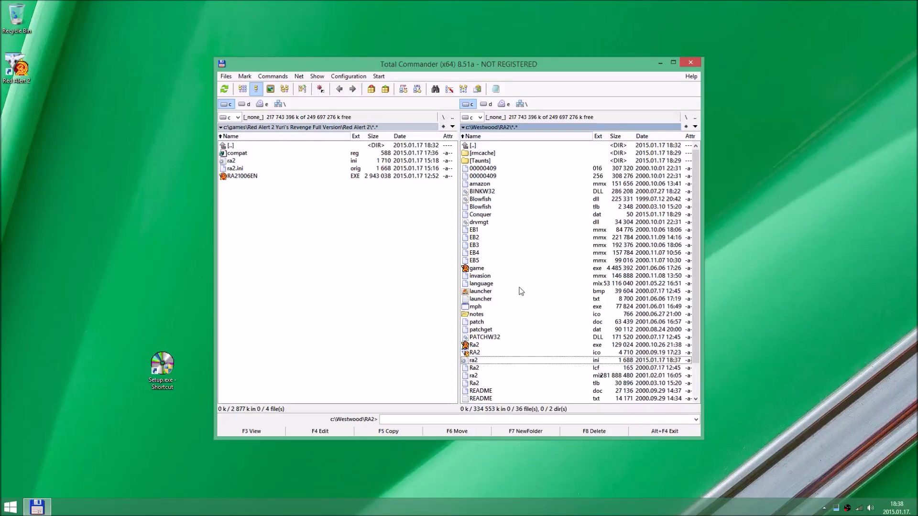
Step: Open compat.reg in Notepad++ with F4 and inspect its 16BITCOLOR flags for Ra2.exe and game.exe
click(356, 282)
key(Up)
key(Up)
key(Up)
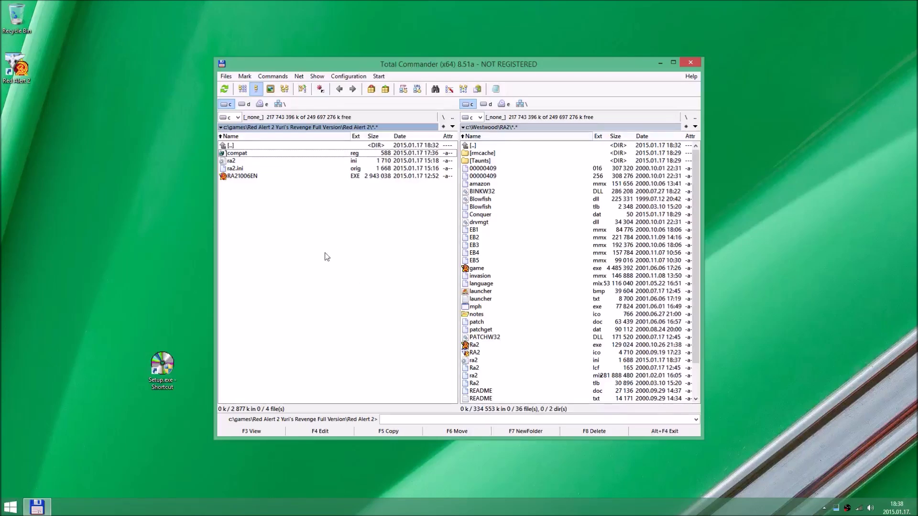
key(F4)
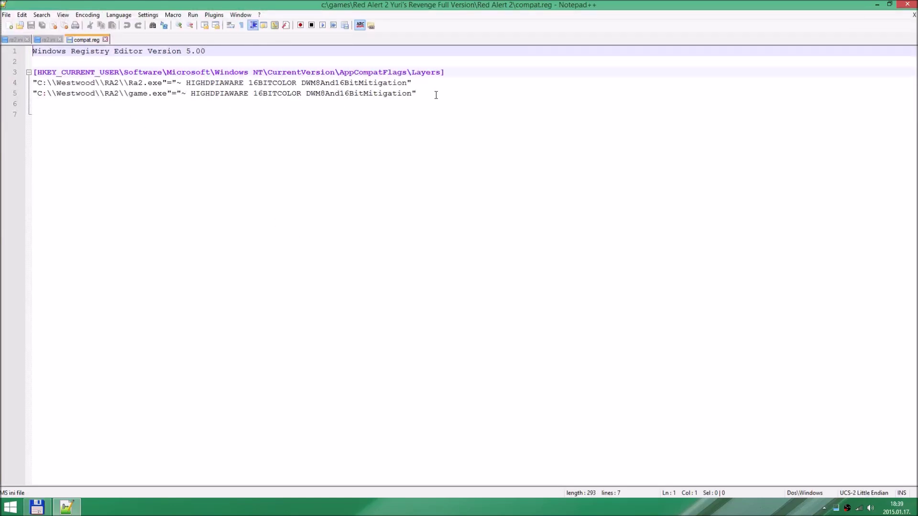
drag(427, 93, 109, 83)
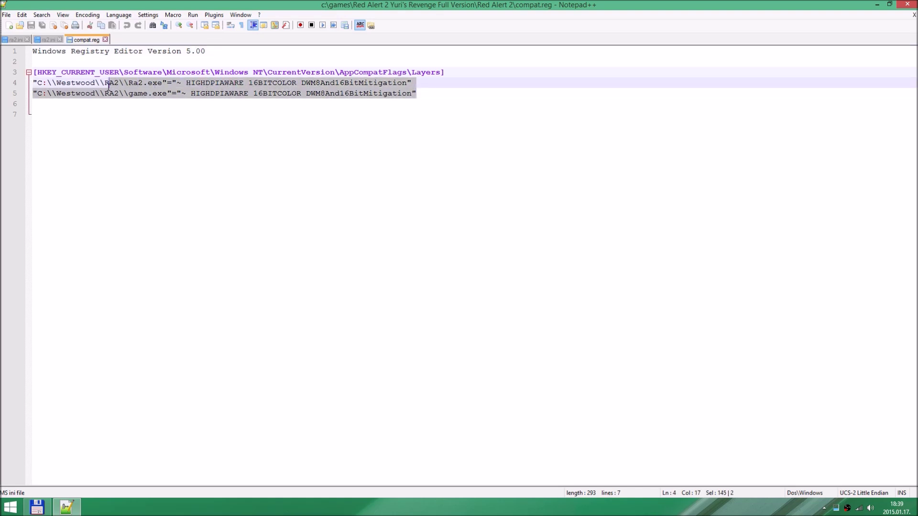
double_click(356, 83)
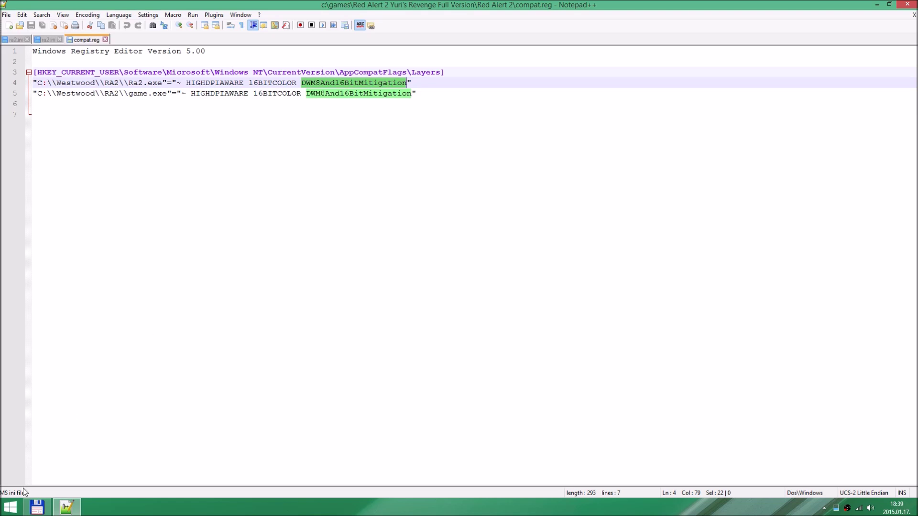
click(37, 508)
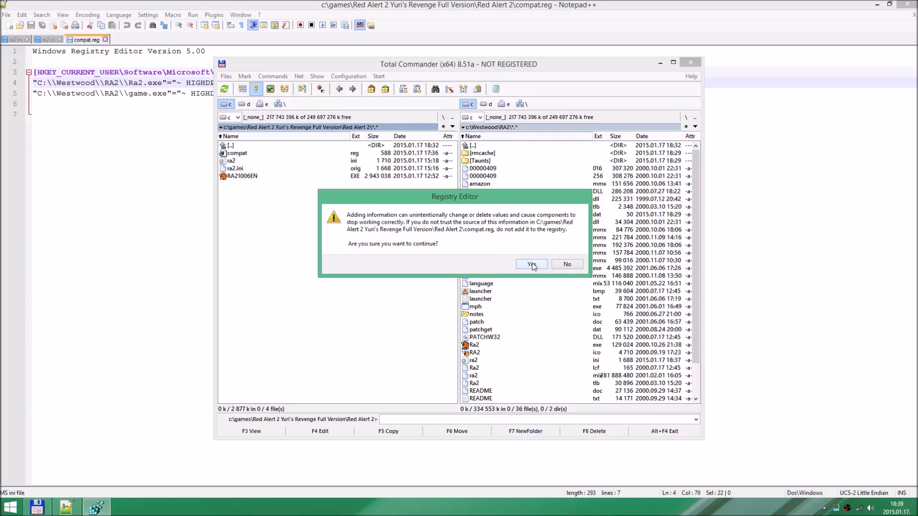
Step: Confirm merging compat.reg into the registry, then check its C:\Westwood path in Notepad++
click(532, 265)
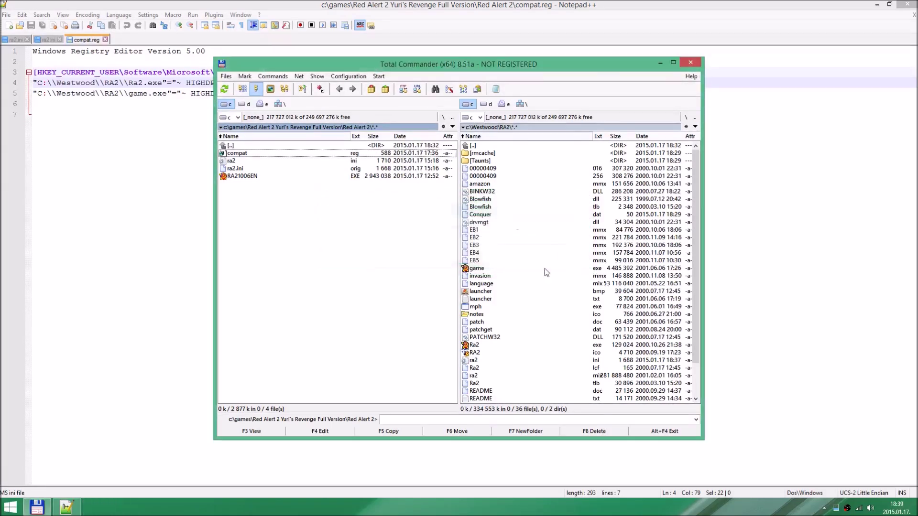
click(142, 4)
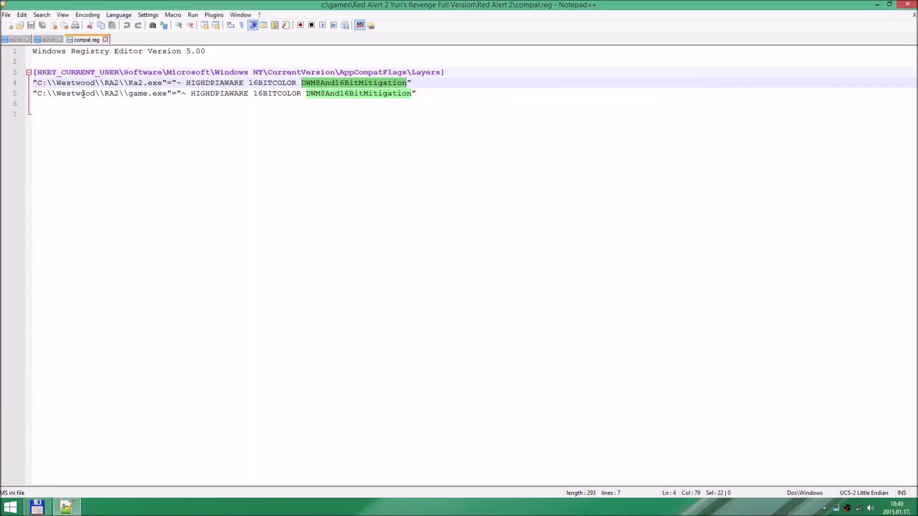
drag(36, 84, 95, 84)
click(48, 84)
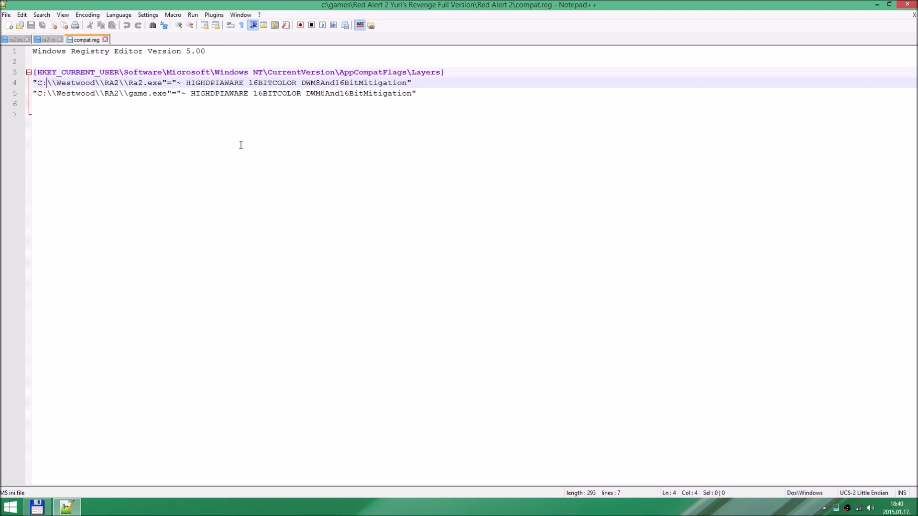
click(11, 506)
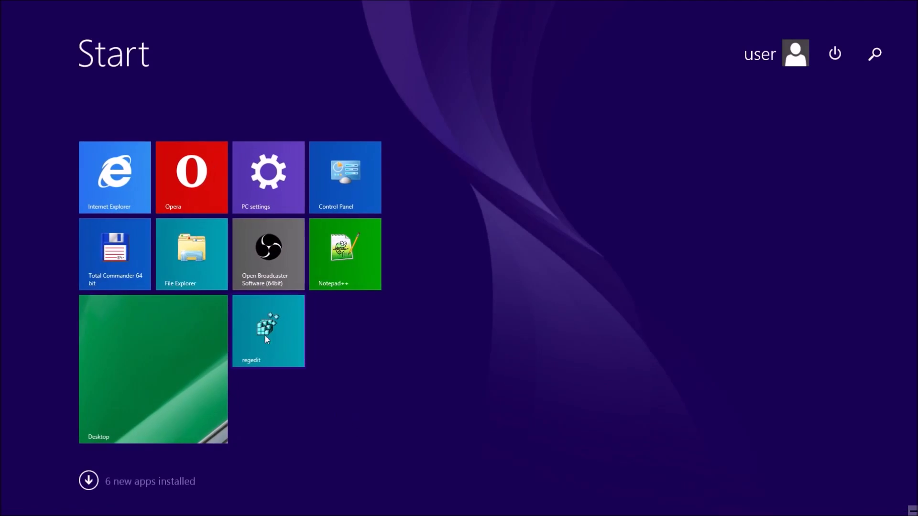
Step: Launch Registry Editor through a 'regedit' search and place its restored window over the .reg file
text(rgedit)
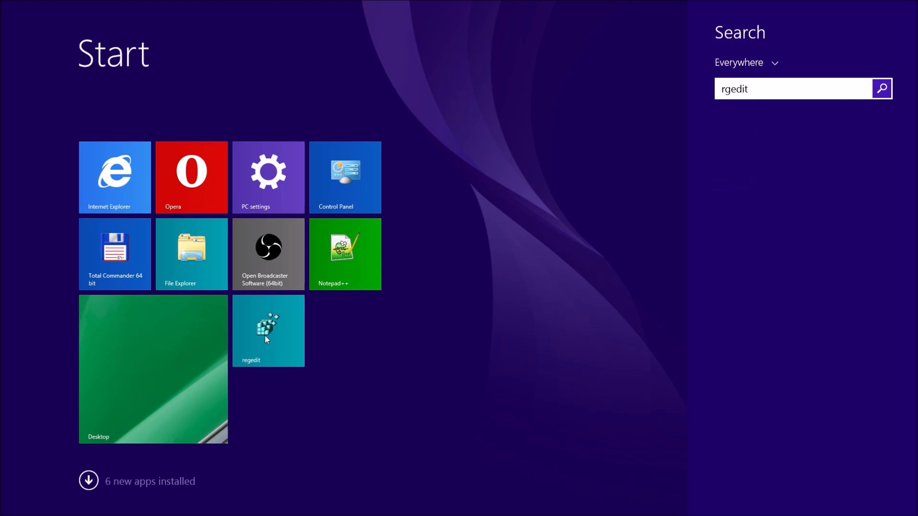
key(Home)
key(Right)
text(e)
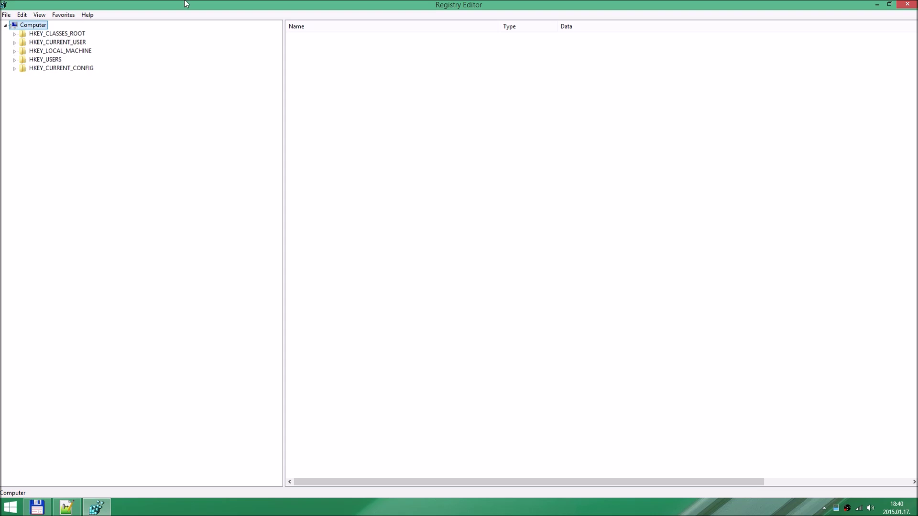
double_click(184, 3)
drag(414, 58, 336, 118)
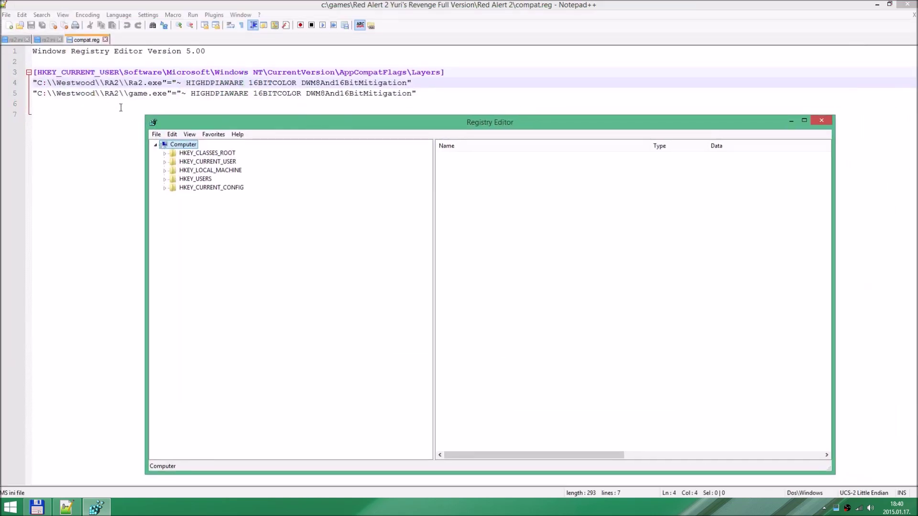
Step: Expand HKEY_CURRENT_USER\Software\Microsoft\Windows NT\CurrentVersion\AppCompatFlags\Layers
click(164, 162)
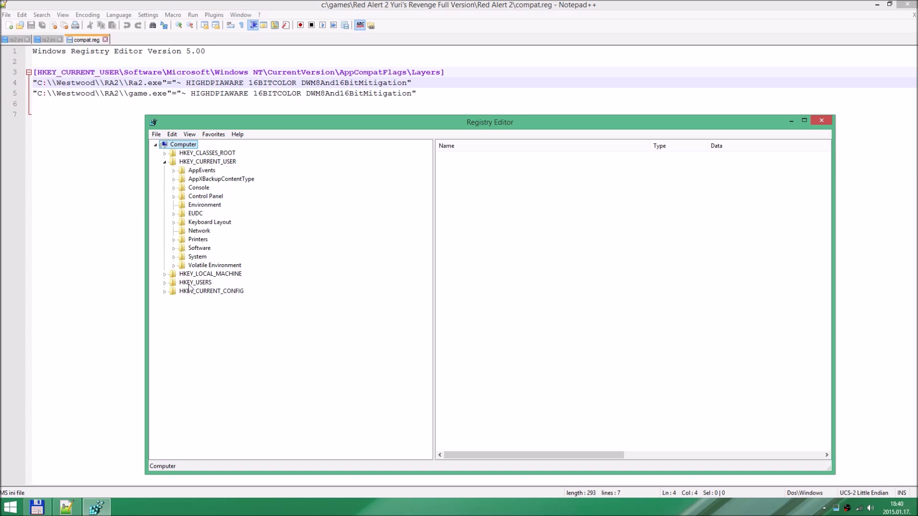
click(174, 248)
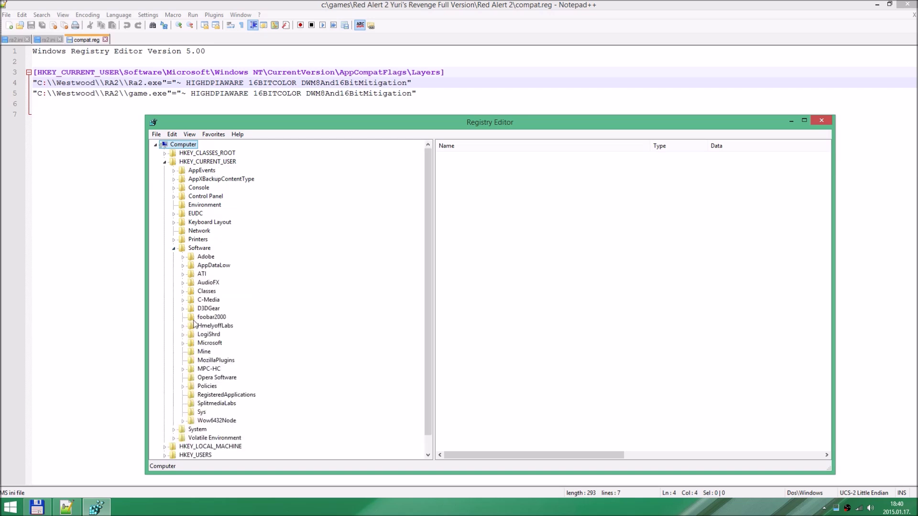
click(183, 343)
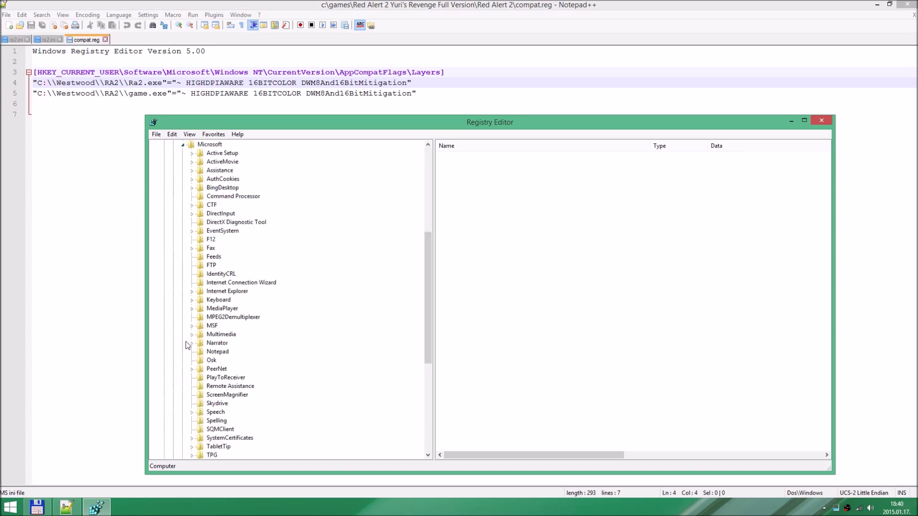
click(224, 274)
key(w)
key(Down)
key(Down)
key(Down)
key(Down)
key(Down)
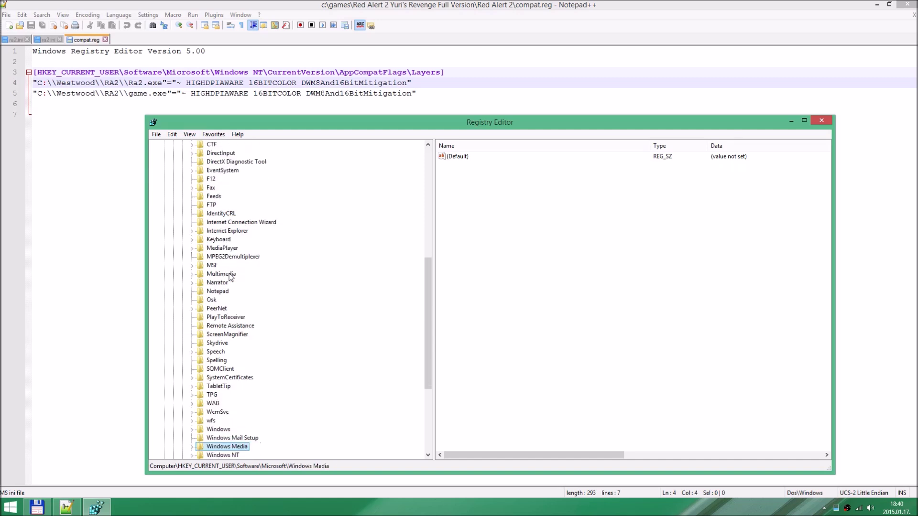
key(Down)
key(Right)
key(Right)
key(Right)
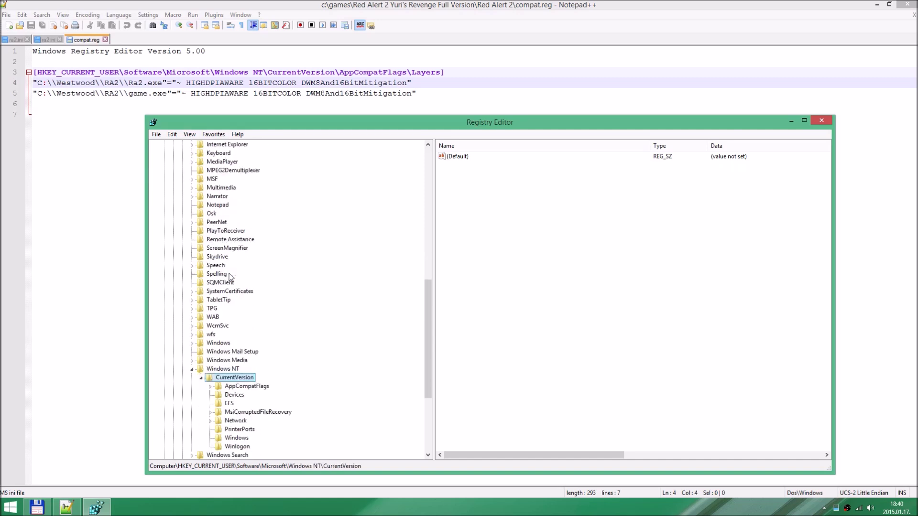
key(Down)
key(Right)
key(Right)
key(Down)
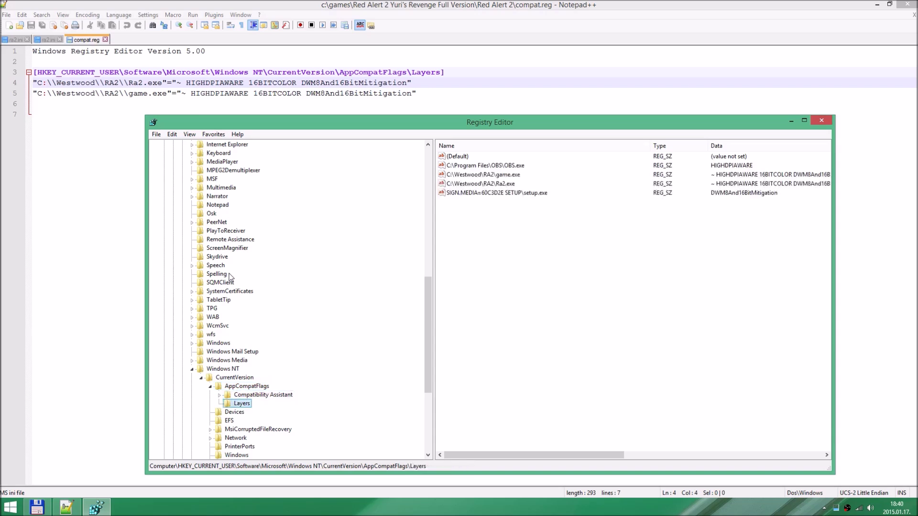
Step: Check the game.exe and Ra2.exe compatibility entries, then close Registry Editor
click(492, 180)
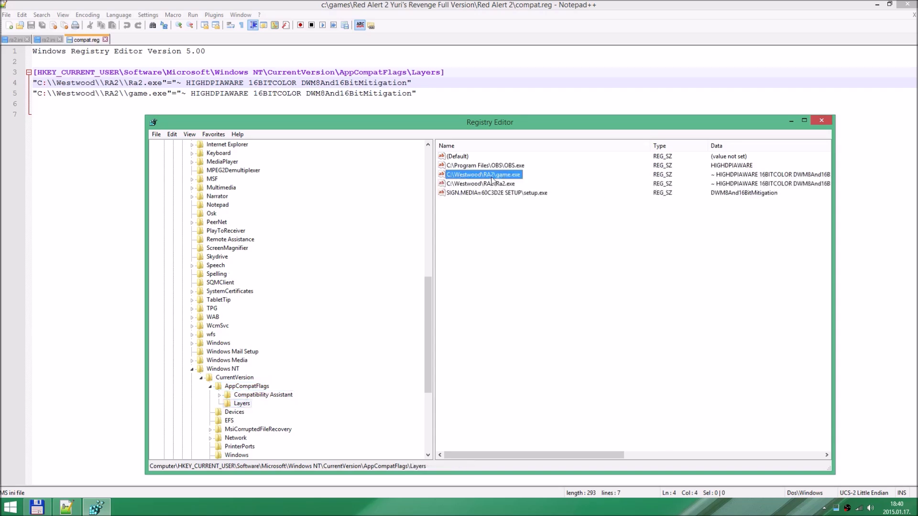
click(493, 184)
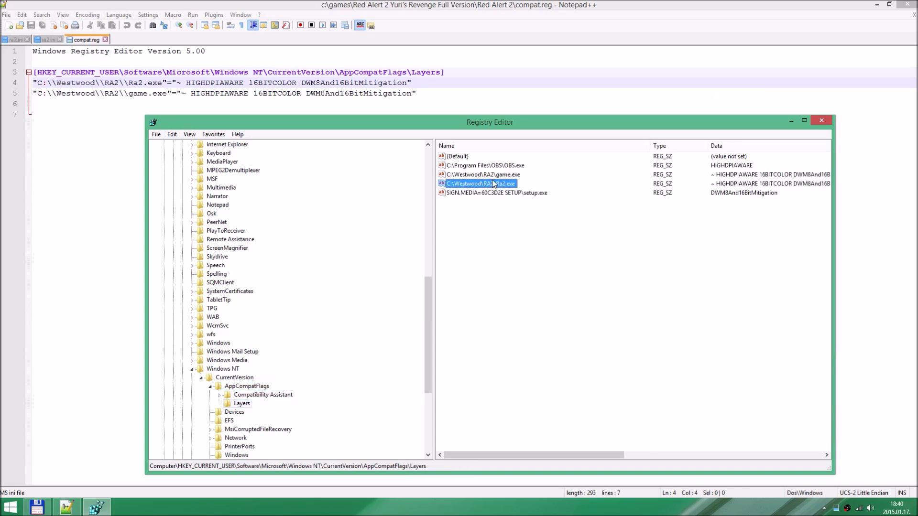
click(822, 121)
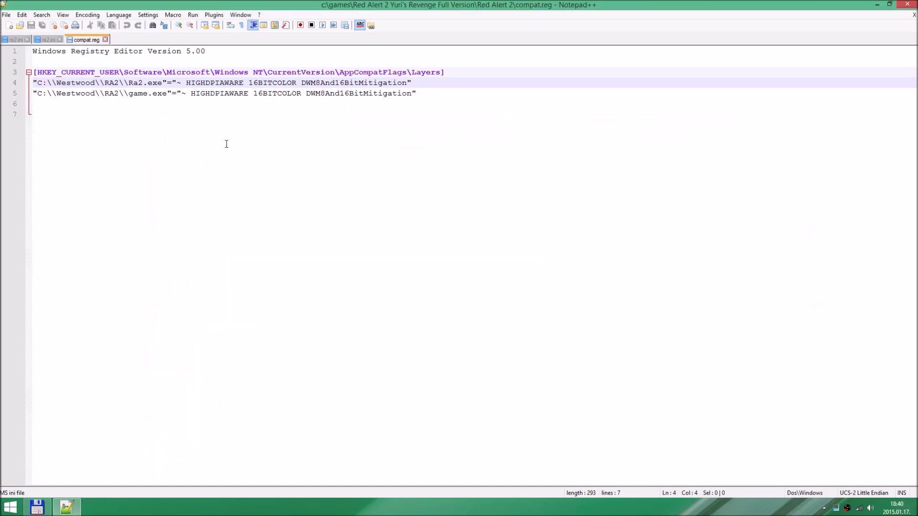
Step: Close Notepad++, then append -win to the Red Alert 2 shortcut's target and save it with administrator permission
mouse_move(907, 7)
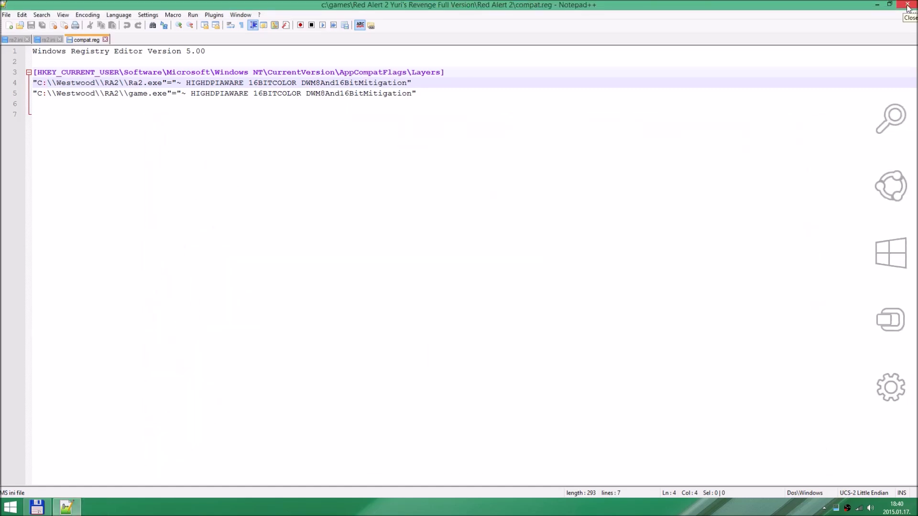
click(908, 6)
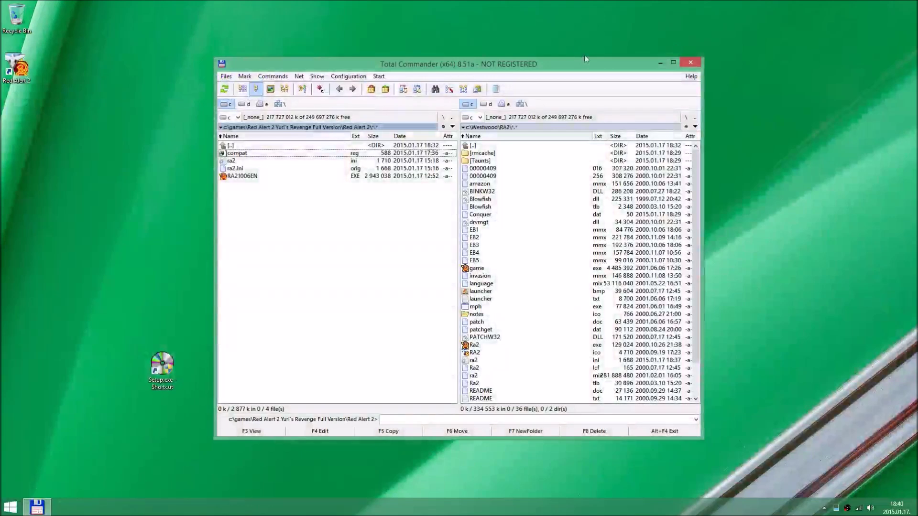
right_click(20, 71)
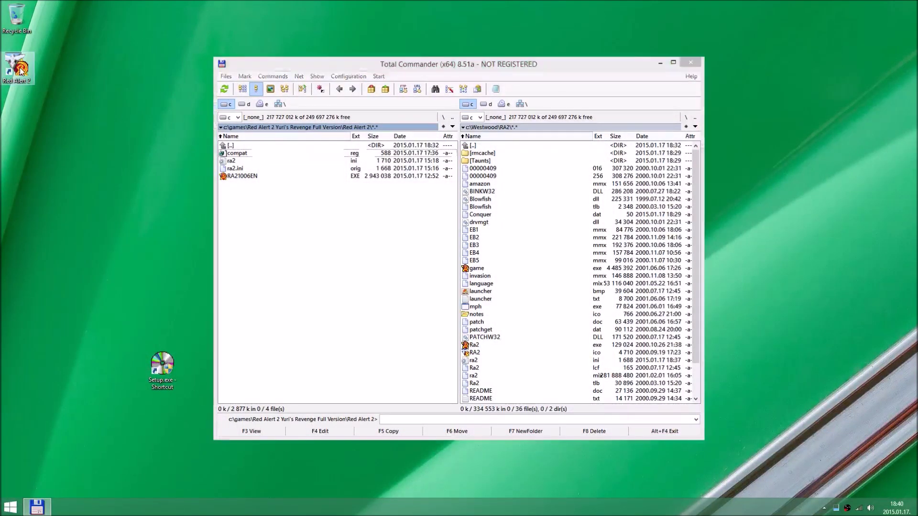
click(69, 245)
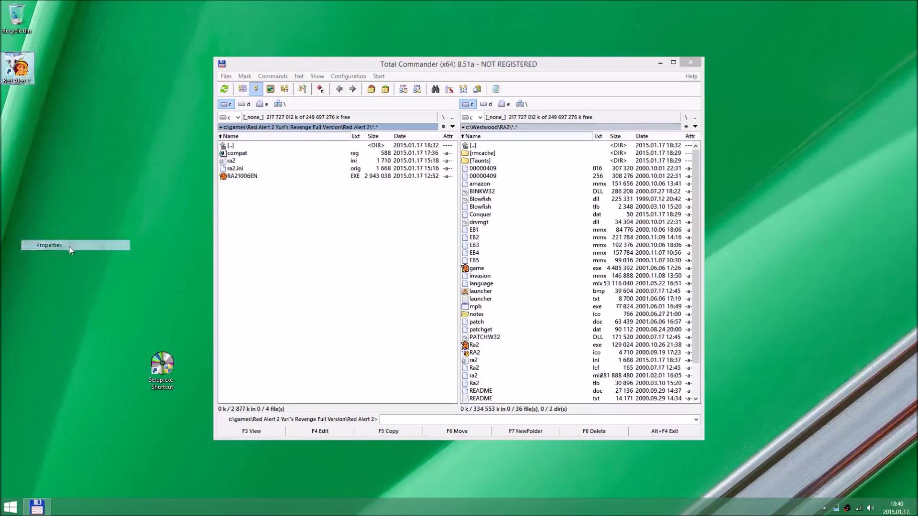
click(151, 154)
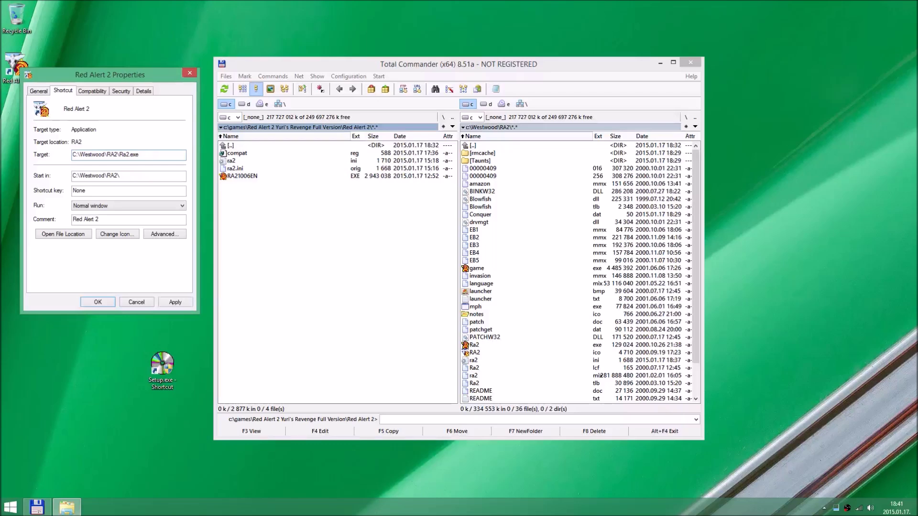
text(-win)
click(109, 304)
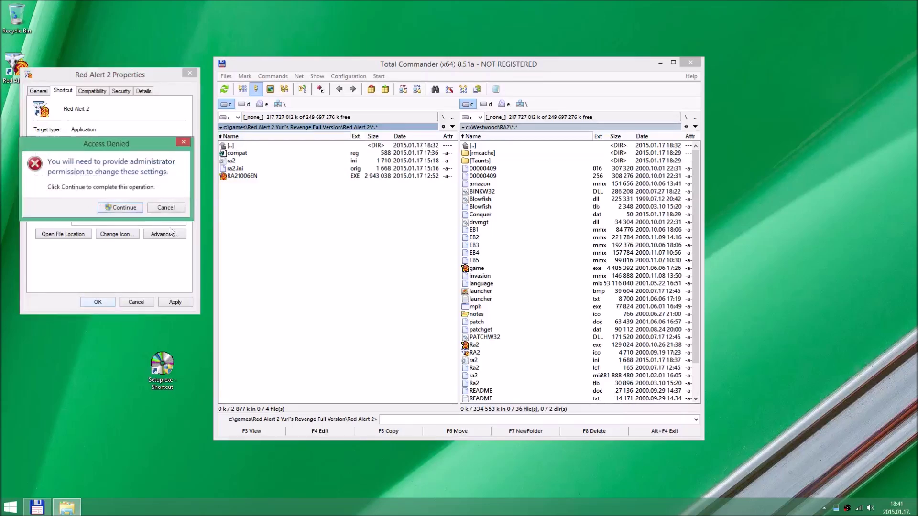
click(133, 211)
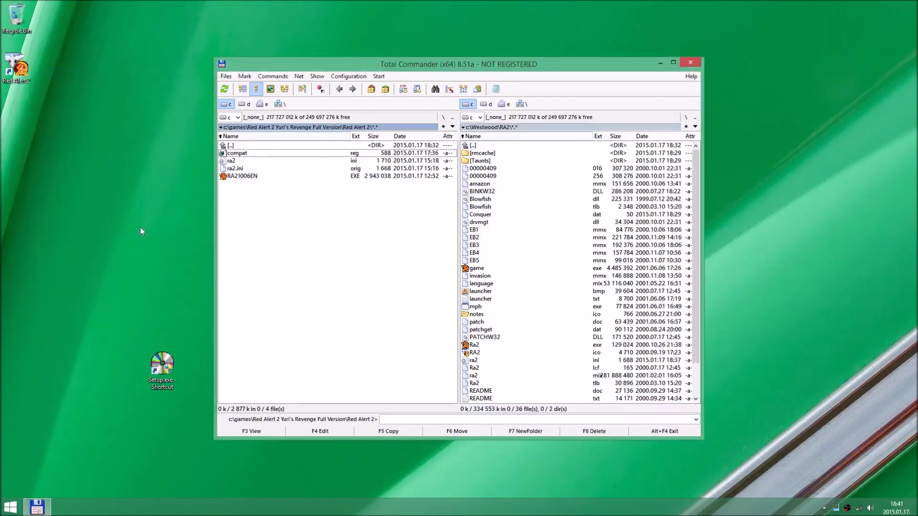
click(24, 72)
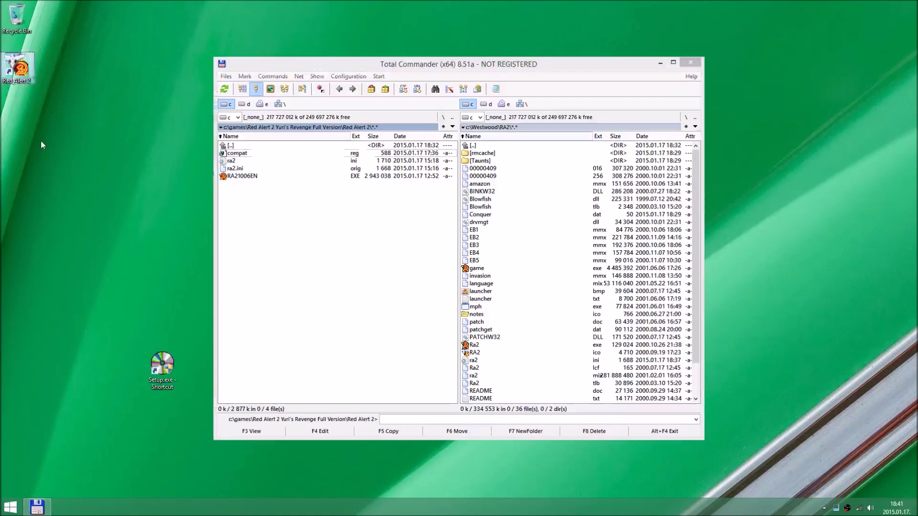
Step: Launch Red Alert 2, check that its version 1.006 main menu opens windowed, then exit the game
double_click(24, 71)
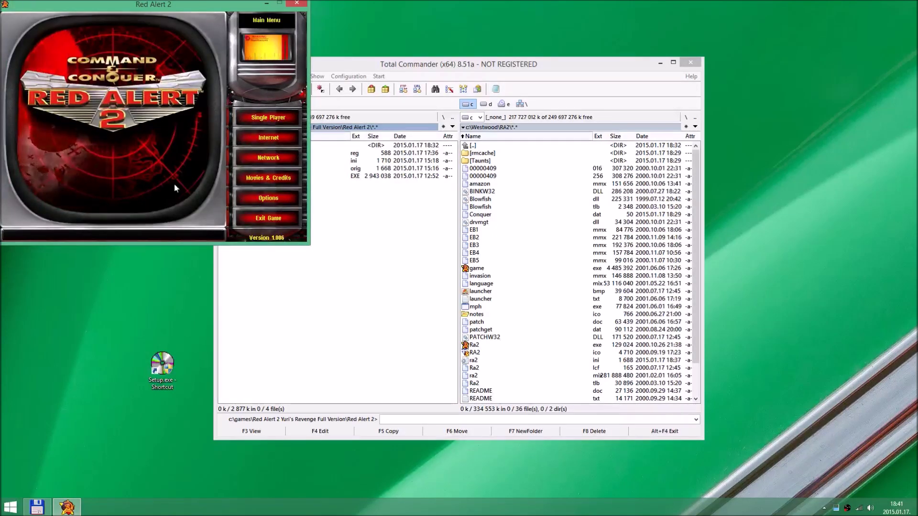
click(268, 219)
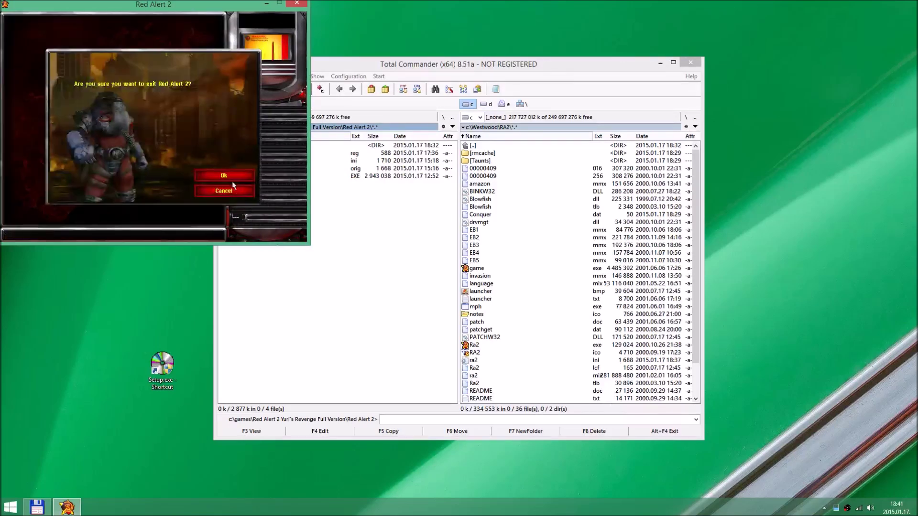
key(Return)
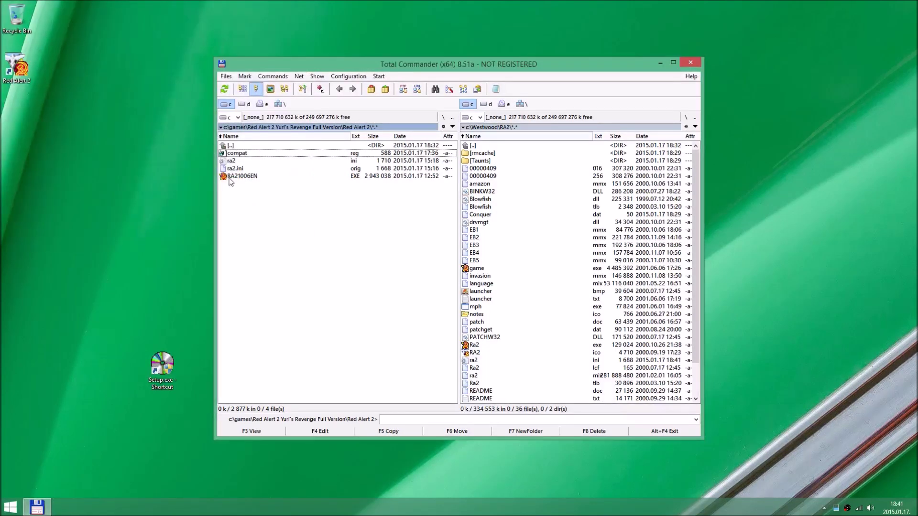
Step: Open ra2.ini from the RA2 folder in Notepad++ at its [Video] section
click(478, 362)
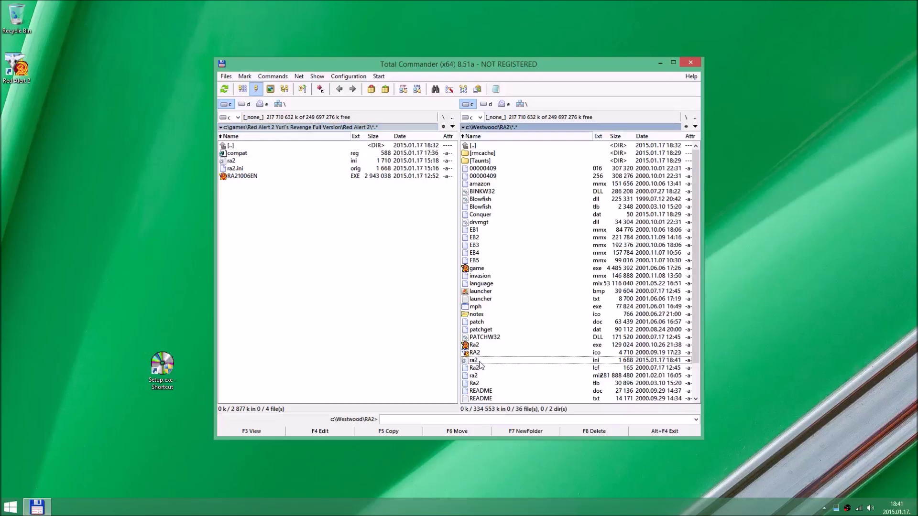
right_click(480, 363)
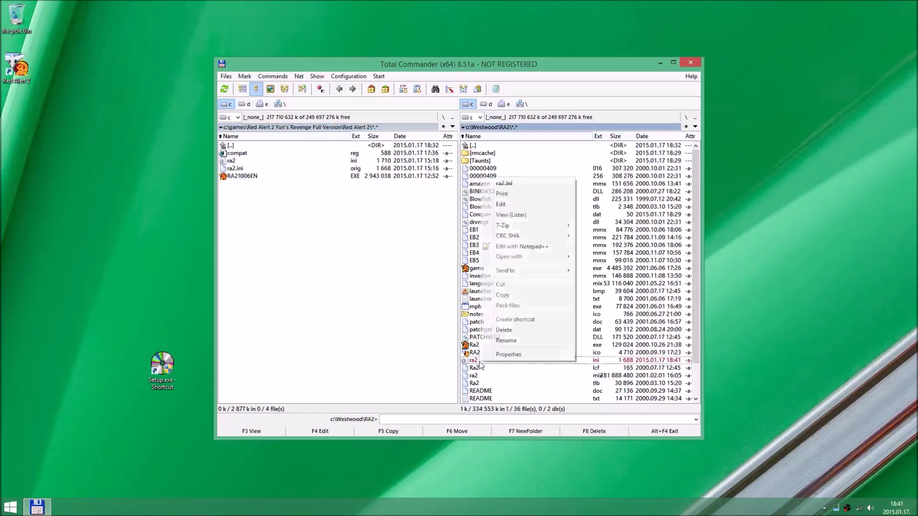
click(522, 248)
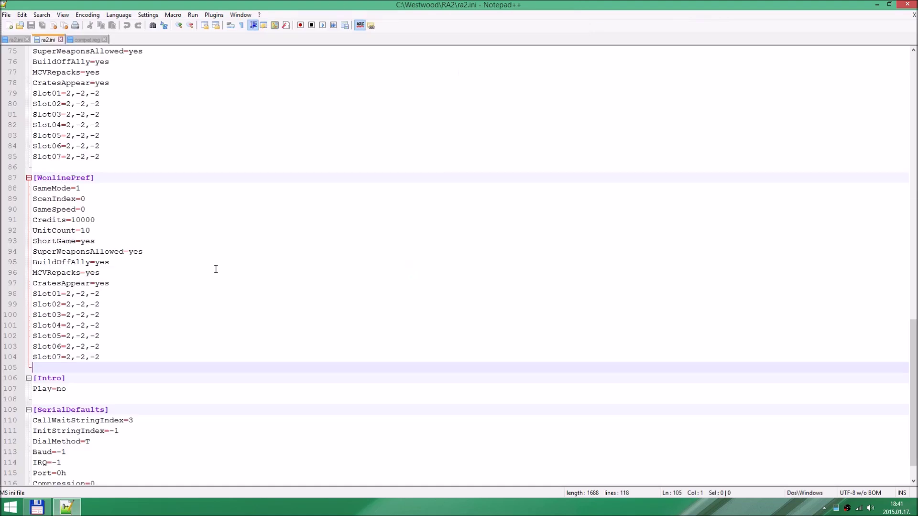
scroll(170, 292, up, 16)
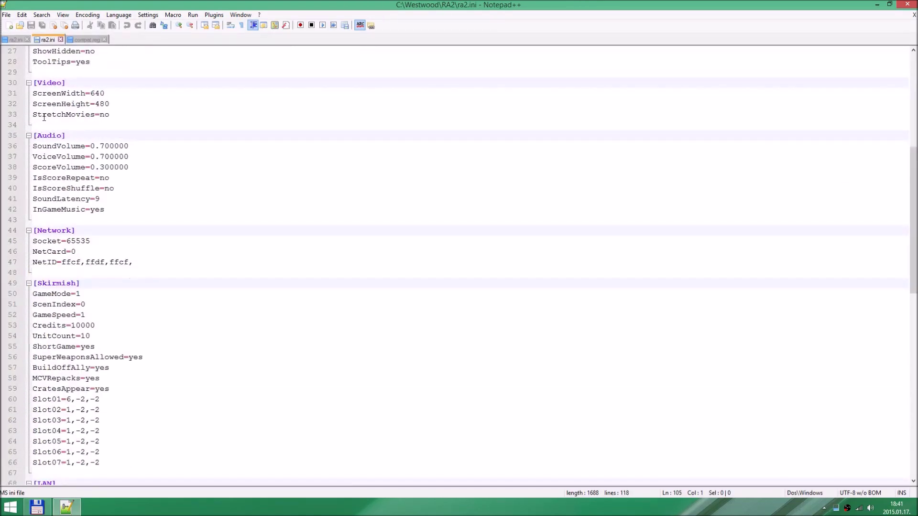
click(50, 82)
scroll(92, 175, up, 2)
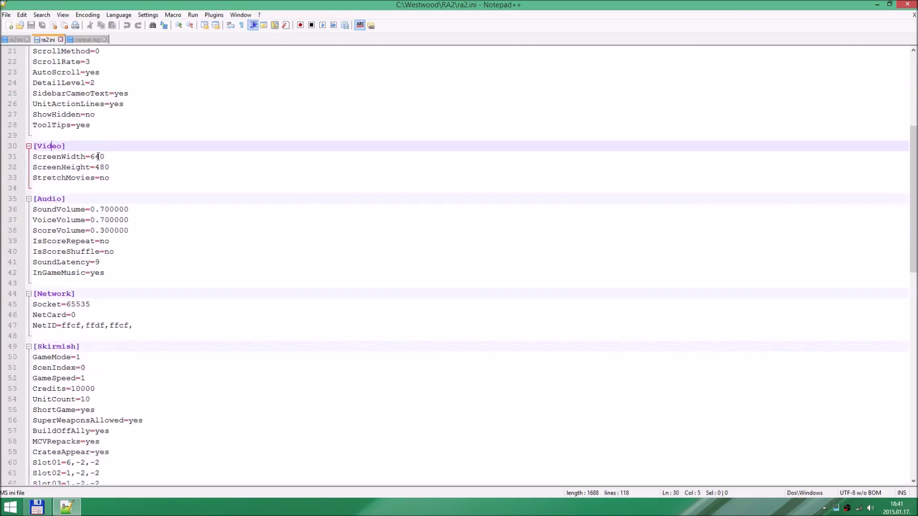
Step: Change ScreenWidth 640 to 1920 and ScreenHeight 480 to 1080, save ra2.ini, and close Notepad++
double_click(98, 157)
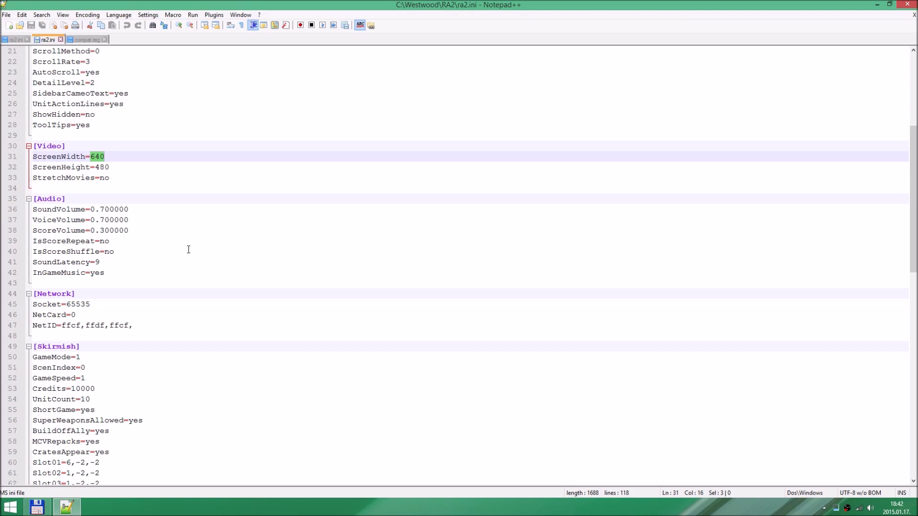
text(1920)
key(Down)
key(BackSpace)
key(BackSpace)
key(BackSpace)
text(1)
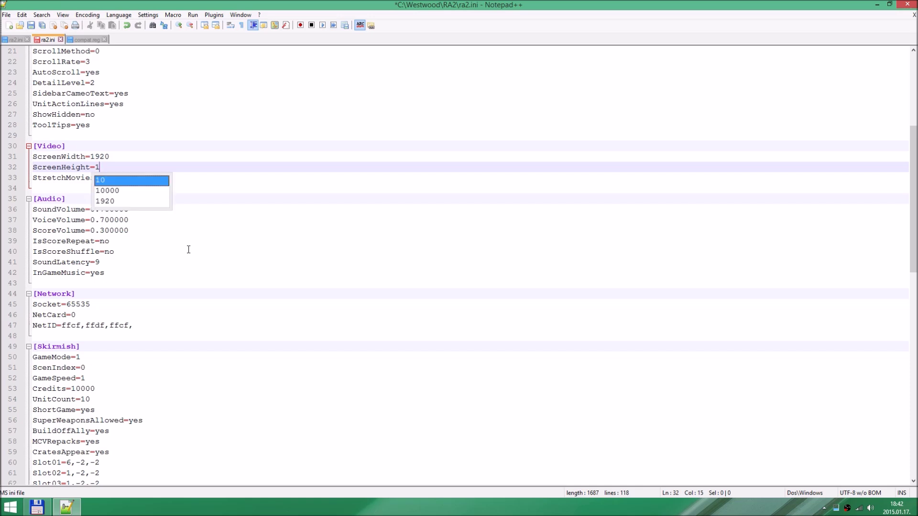
text(080)
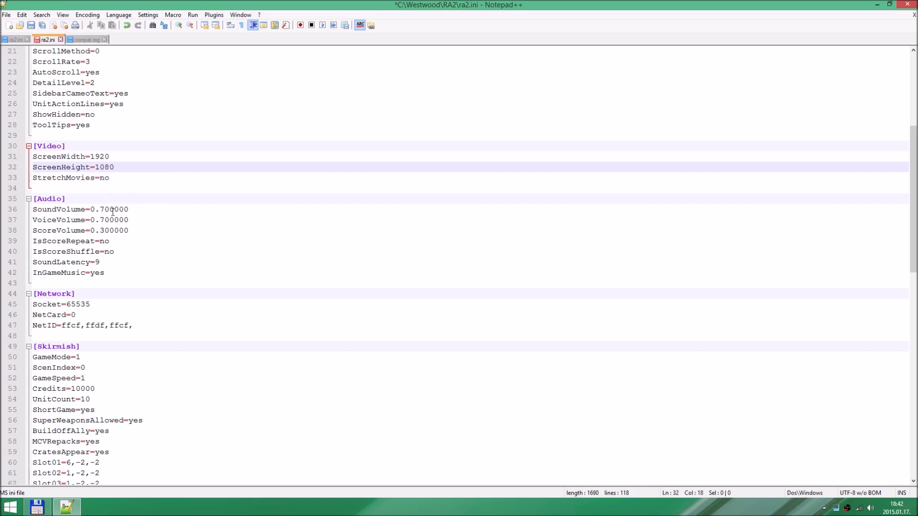
click(134, 178)
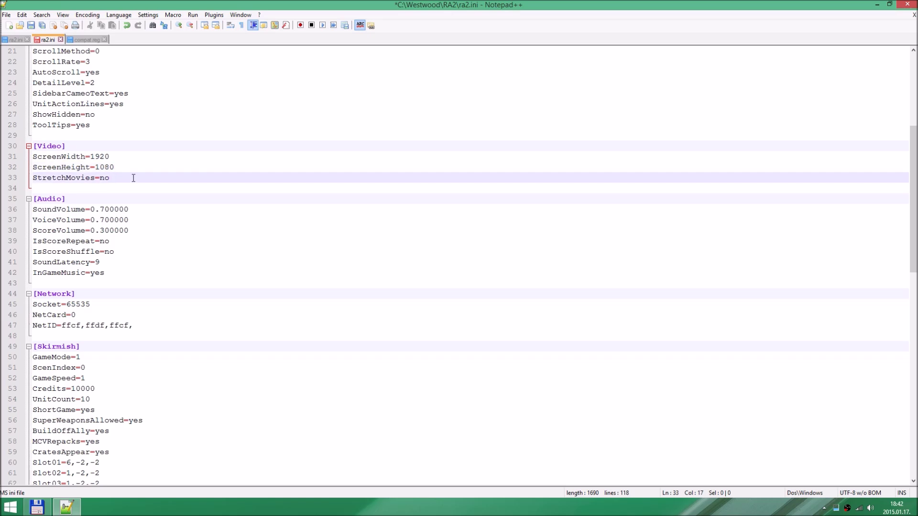
click(30, 25)
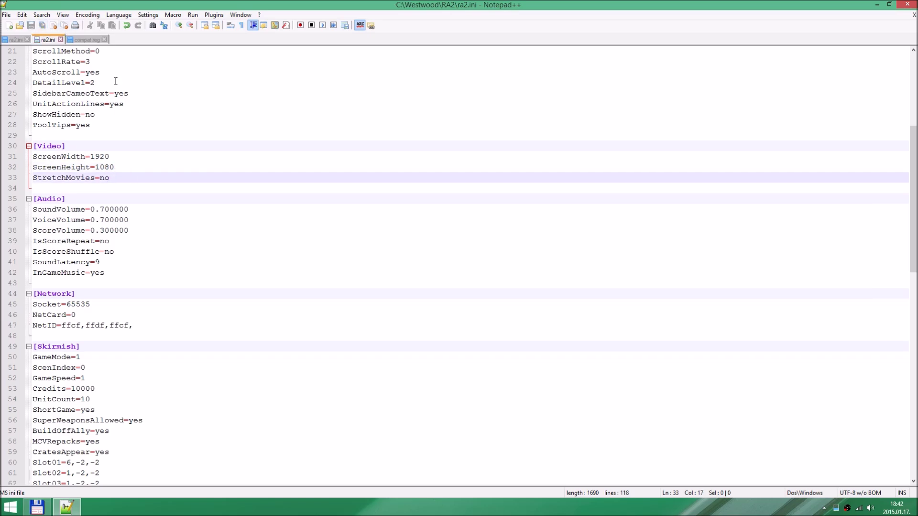
click(907, 5)
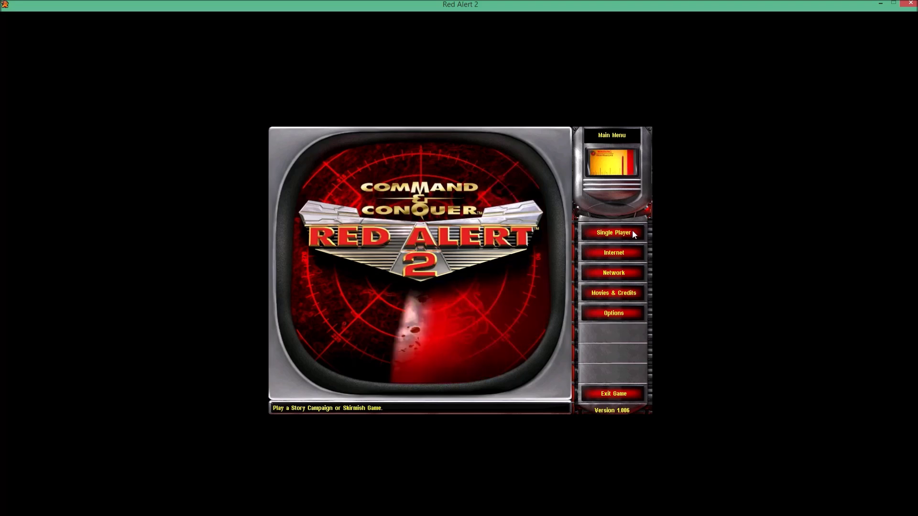
Step: Choose Single Player, then New Campaign, from the Red Alert 2 main menu
click(632, 234)
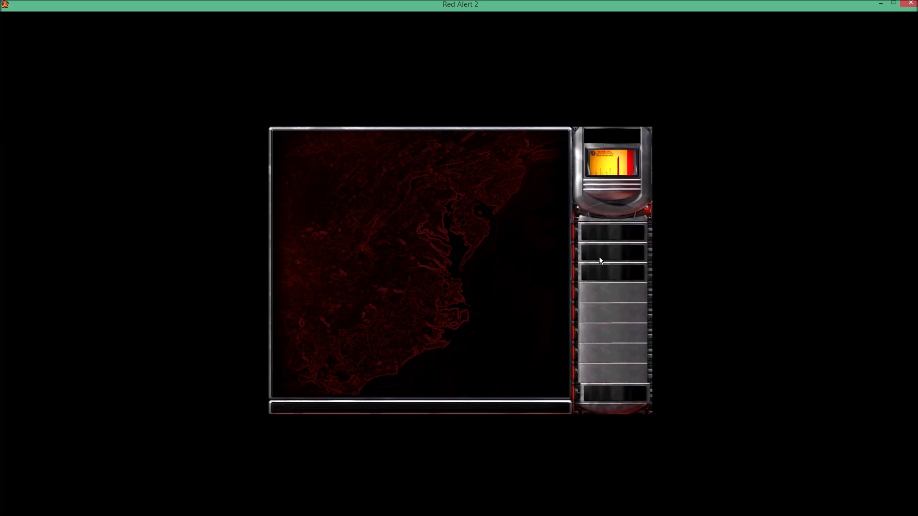
click(614, 233)
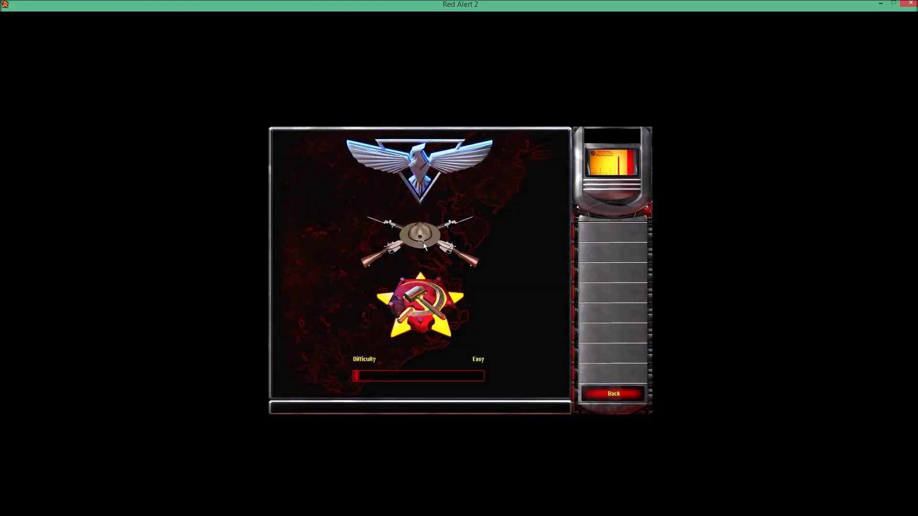
Step: Start the Allied campaign, then open the pause menu's Abort Mission choices and return to the Liberty Island map
click(423, 177)
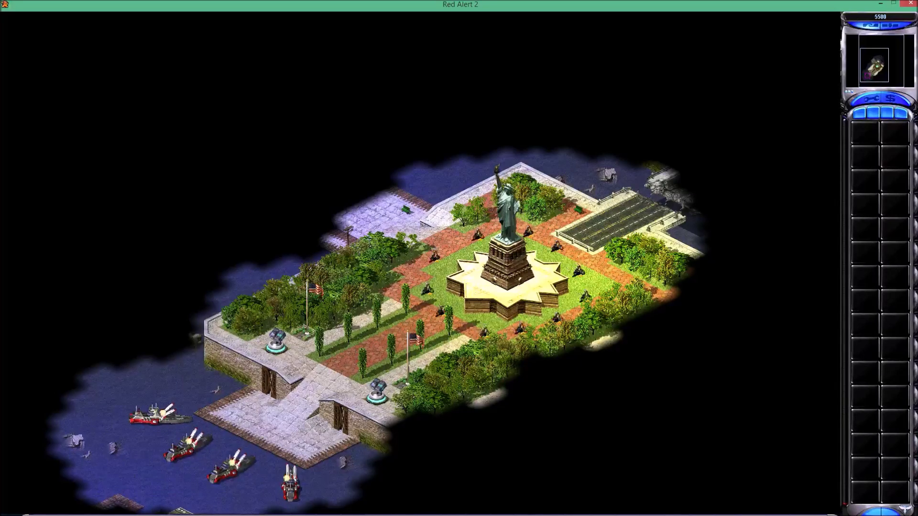
key(Escape)
click(874, 175)
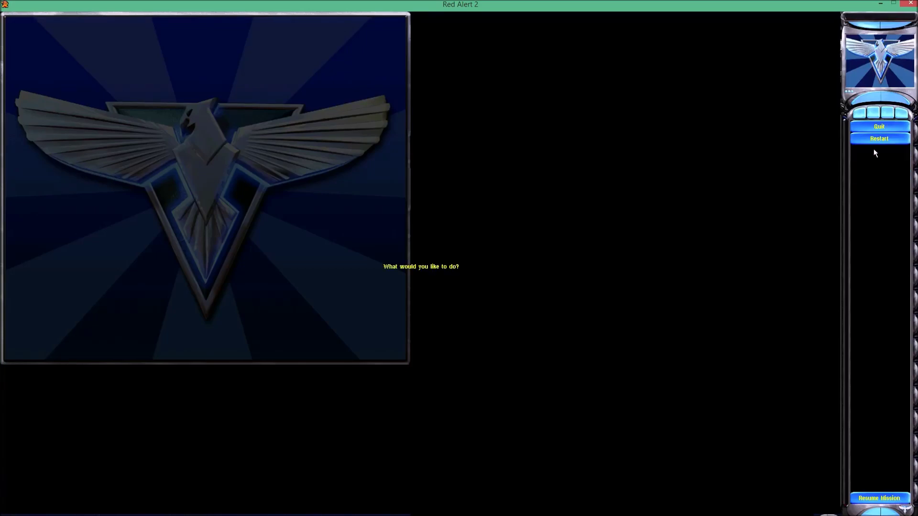
key(Escape)
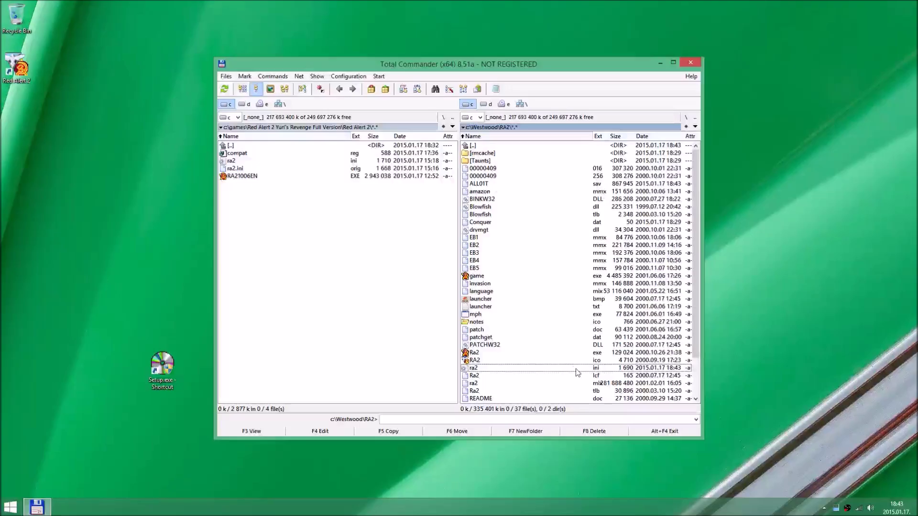
Step: Add VideoBackBuffer=no below [Video] in ra2.ini through Notepad++, save, and close the editor
right_click(576, 369)
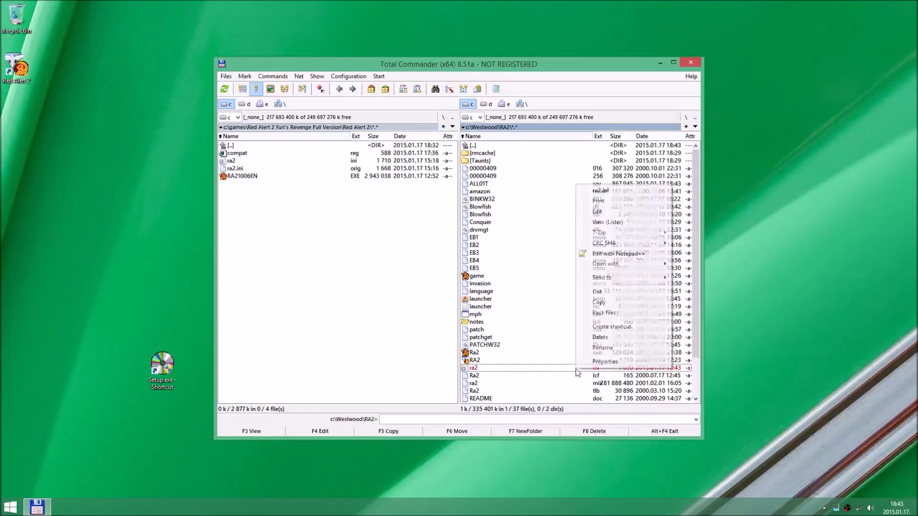
click(617, 254)
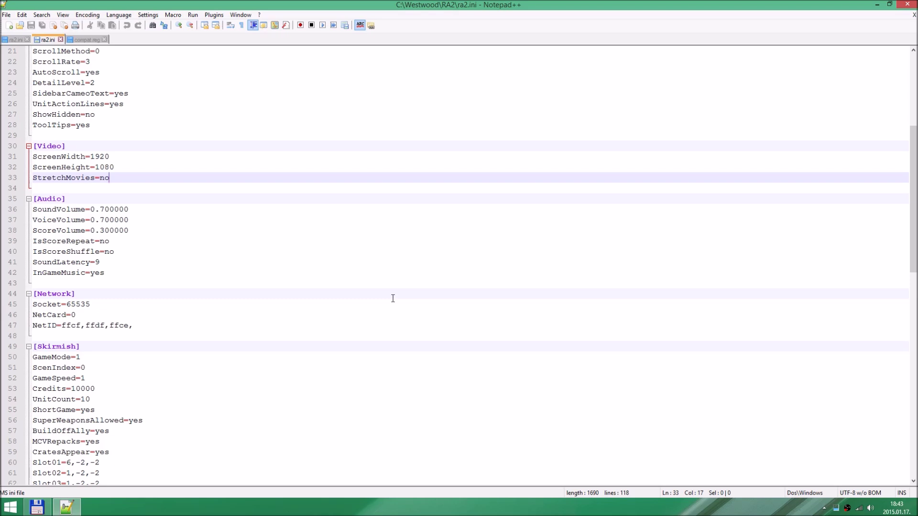
click(79, 146)
key(Return)
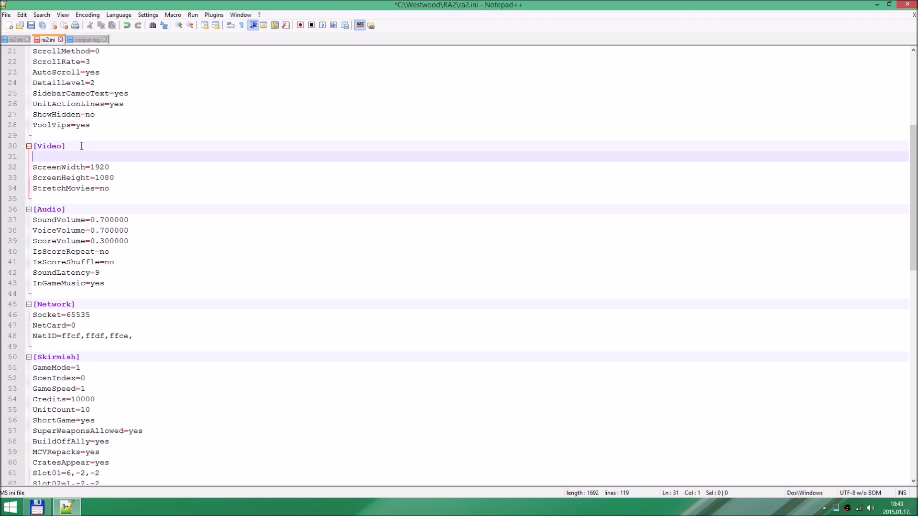
text(Video)
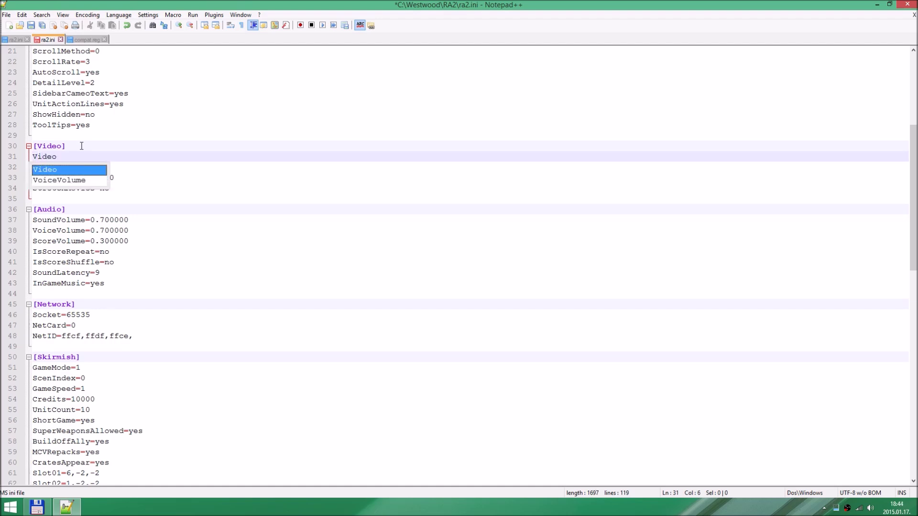
text(BackBuffer=no)
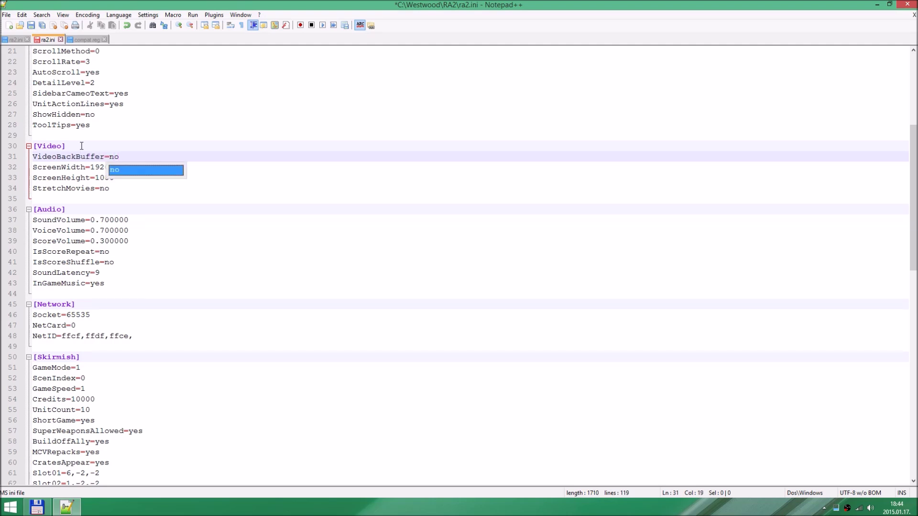
click(81, 146)
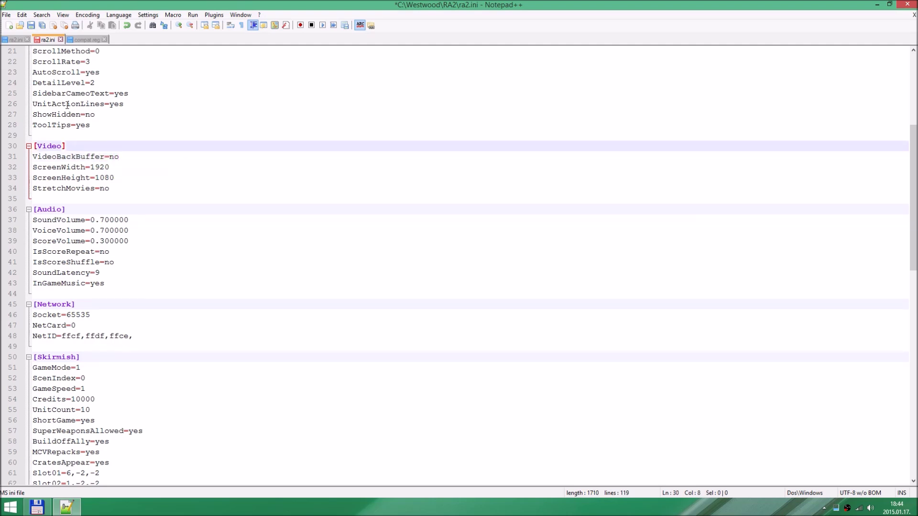
click(32, 25)
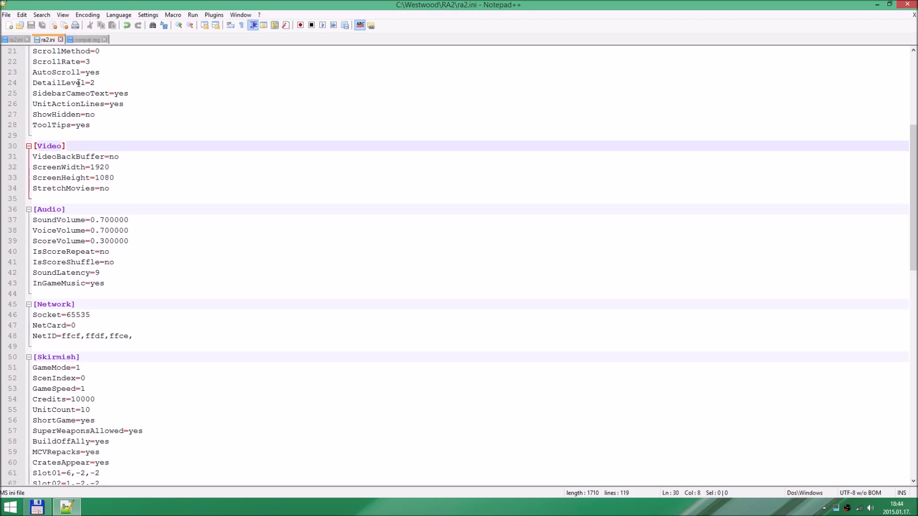
click(906, 6)
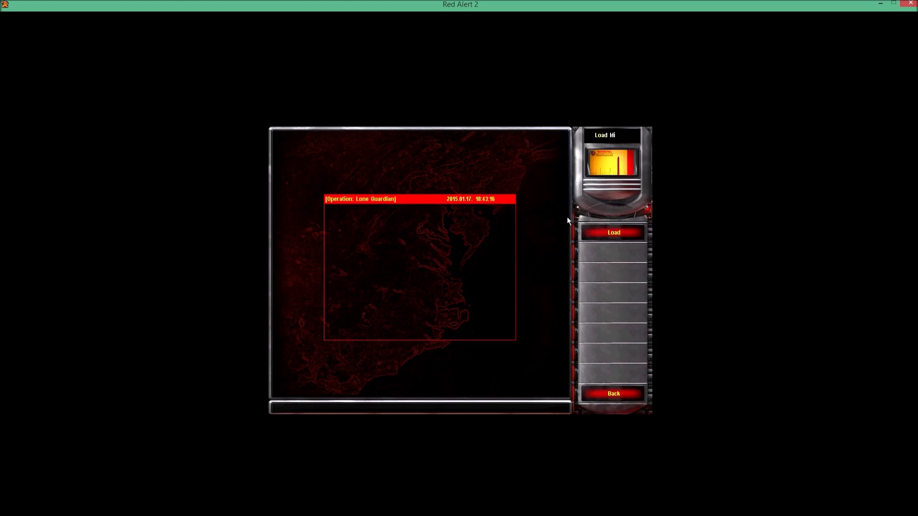
Step: Load the Operation: Lone Guardian save, then open the pause menu's abort choices and resume the mission
click(617, 232)
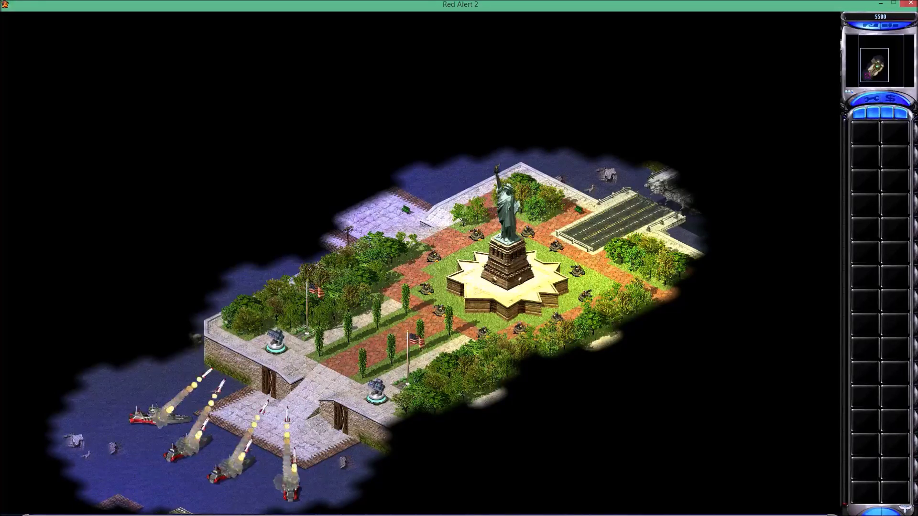
key(Escape)
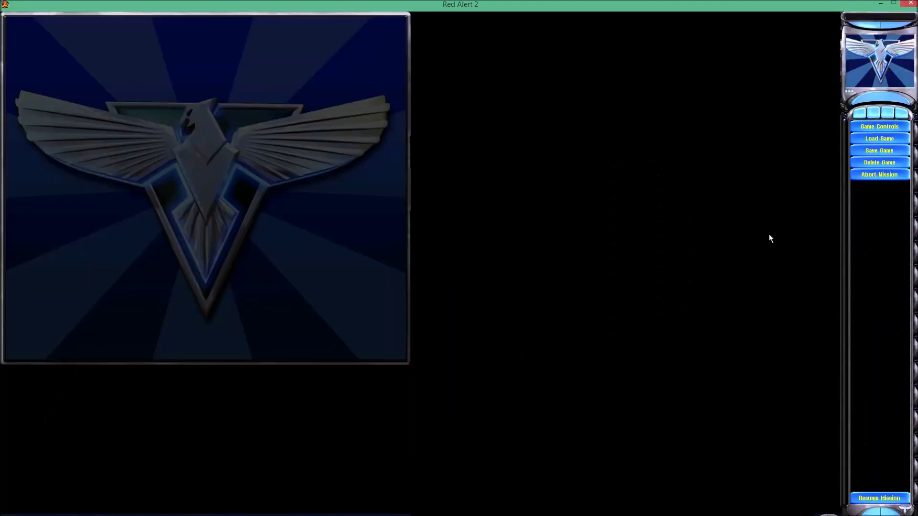
click(868, 175)
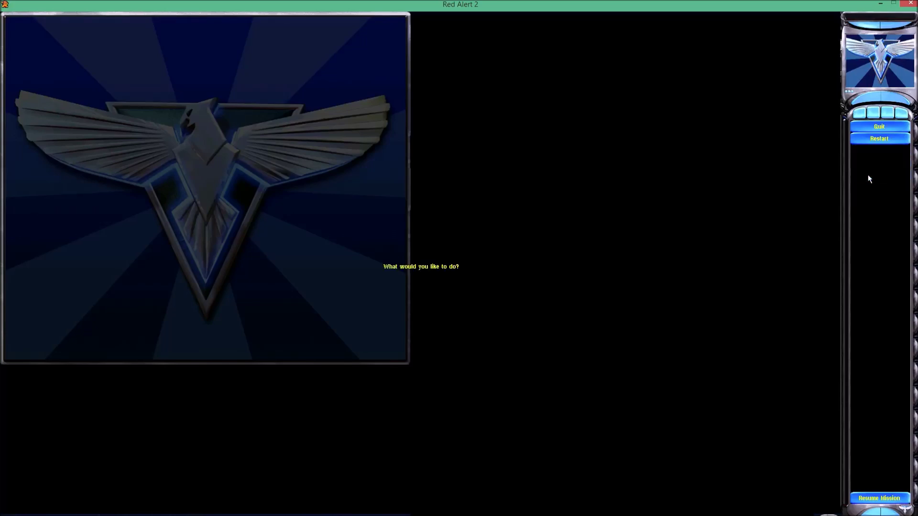
key(Escape)
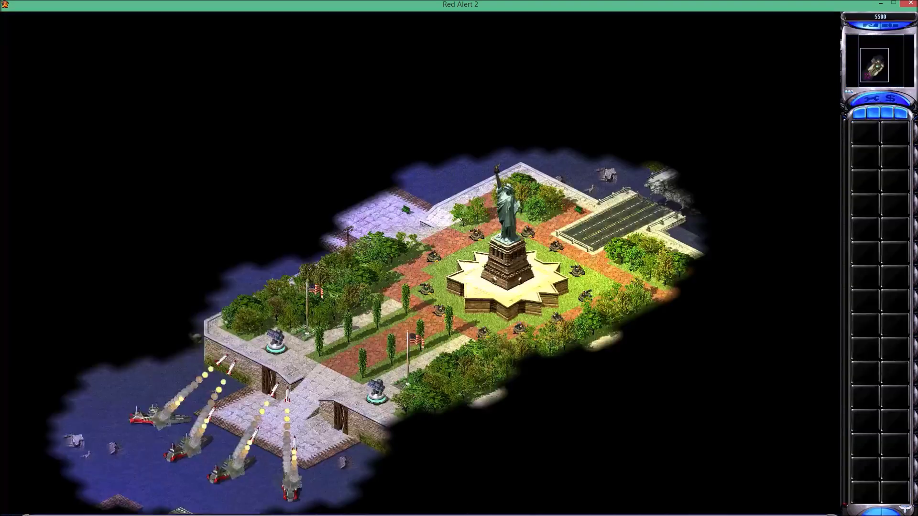